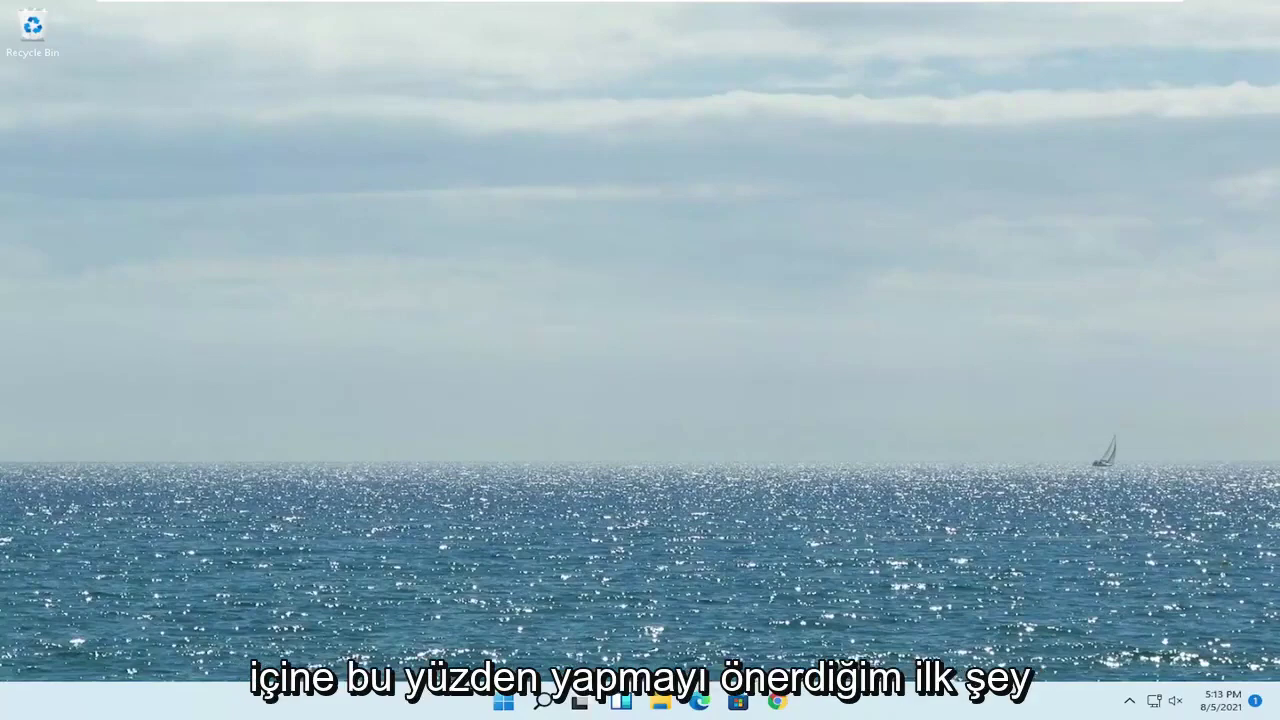
Search 'advanced system' to open System Properties, then go to its Hardware tab.
left_click(543, 702)
type("advance")
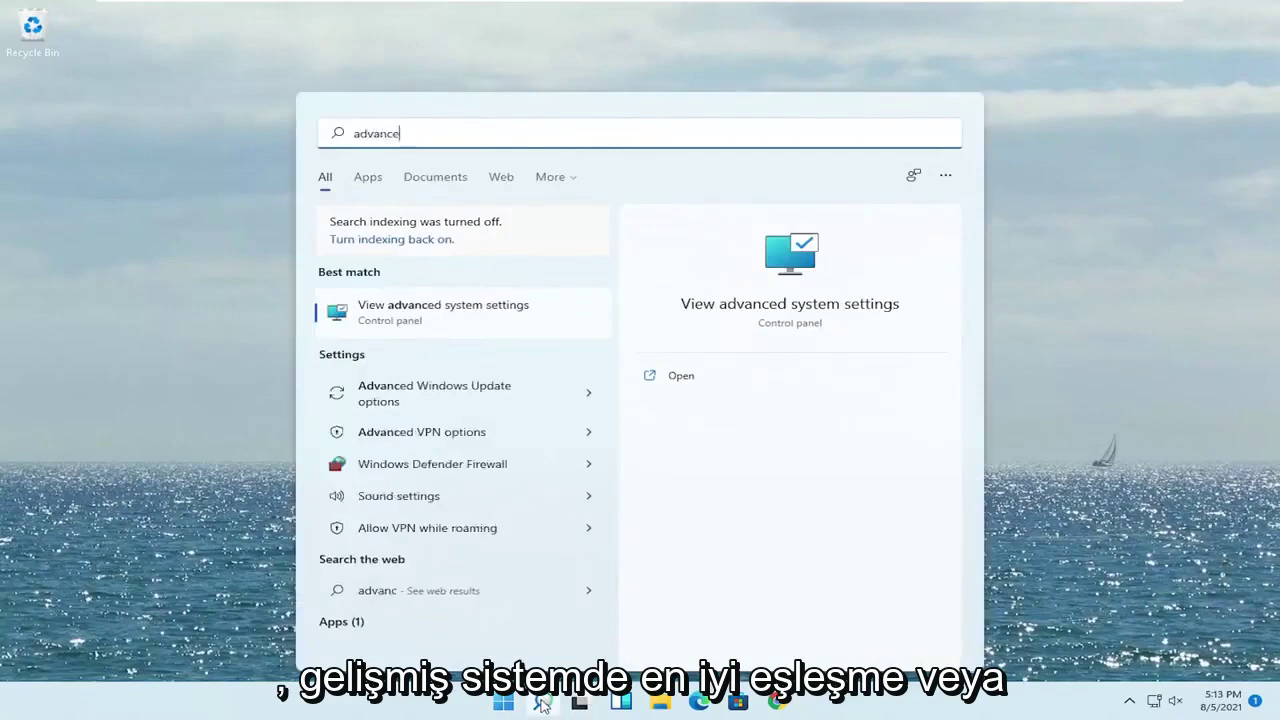
type("d system")
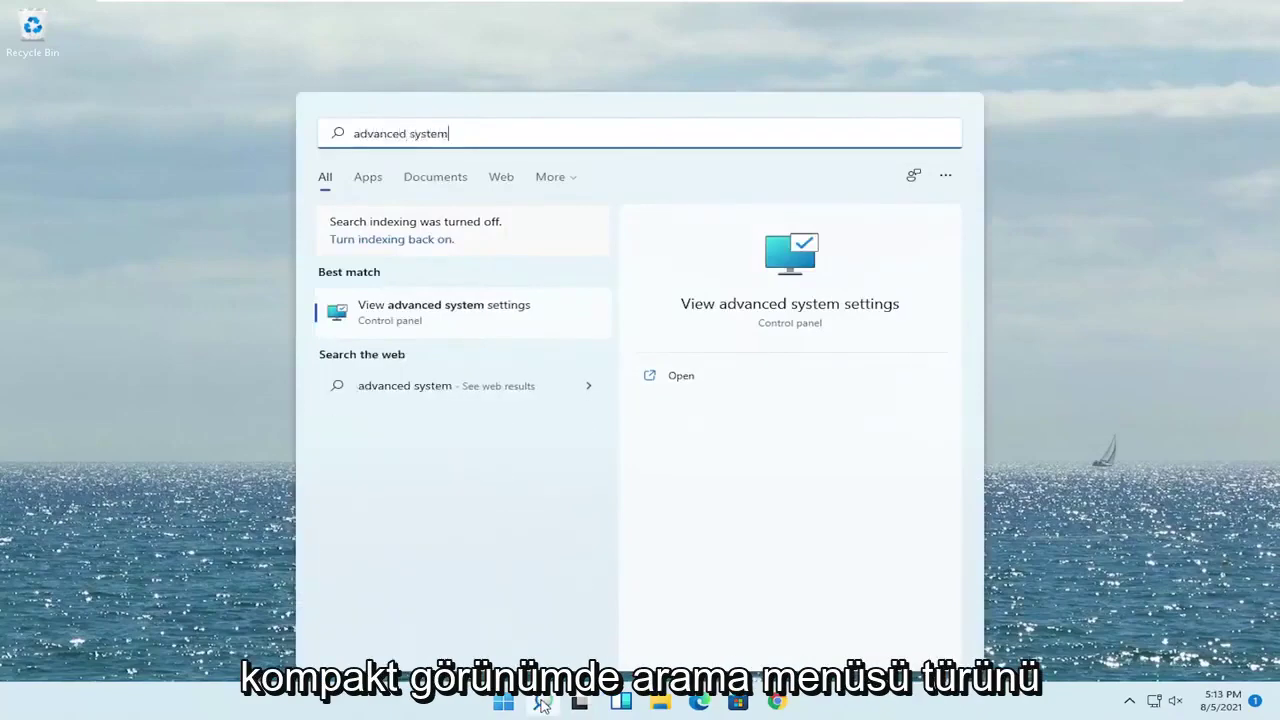
left_click(437, 319)
left_click_drag(248, 51, 632, 152)
left_click(558, 181)
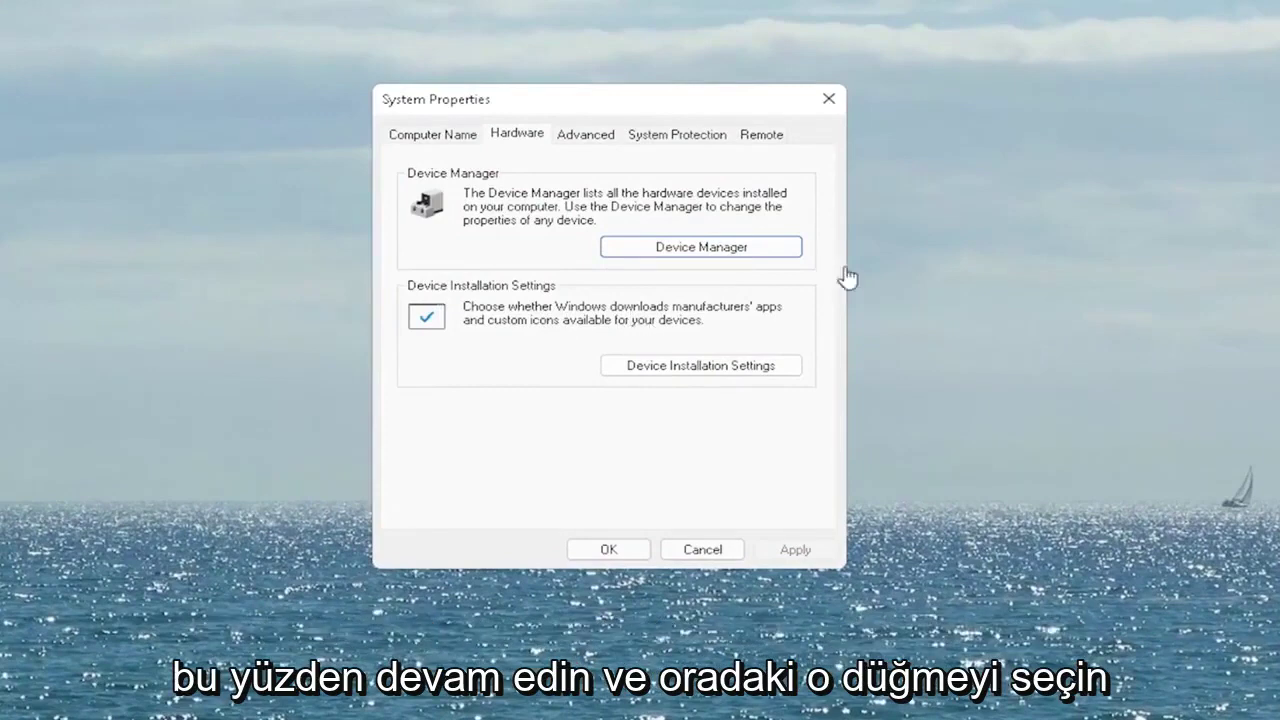
Set Device Installation Settings to Yes for manufacturers' apps and icons, save, and close System Properties.
left_click(700, 366)
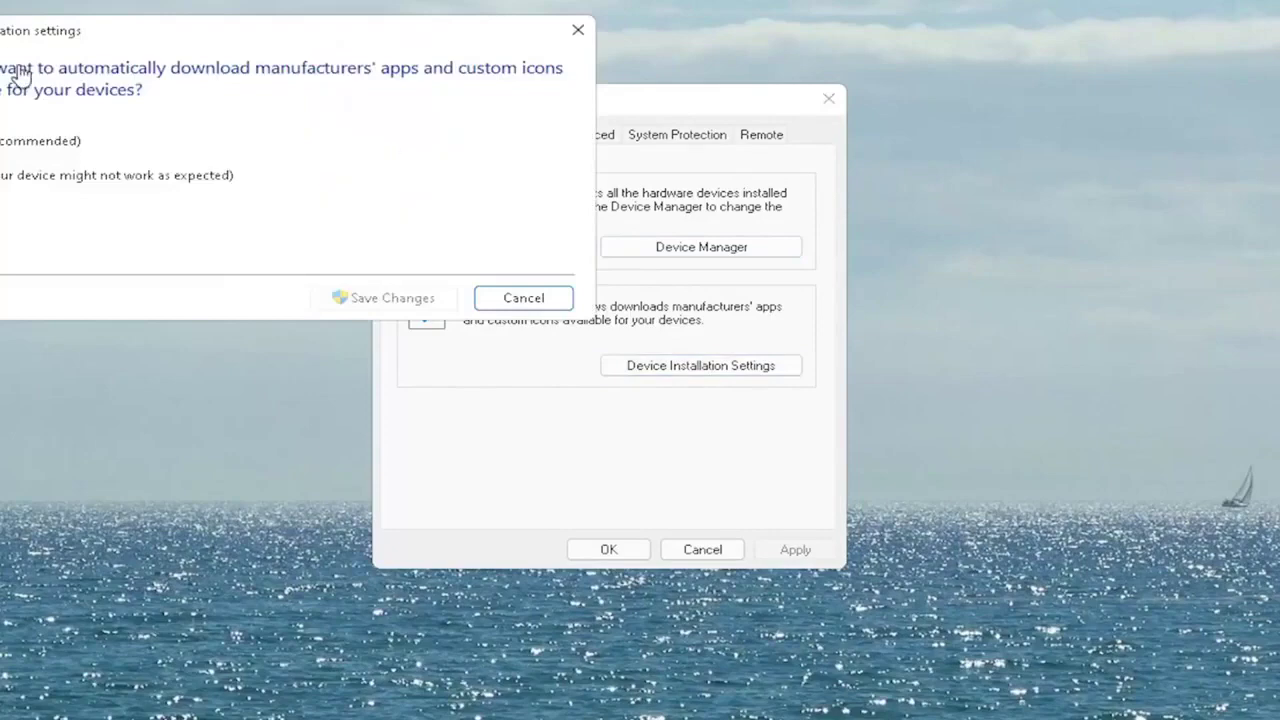
left_click_drag(91, 49, 370, 126)
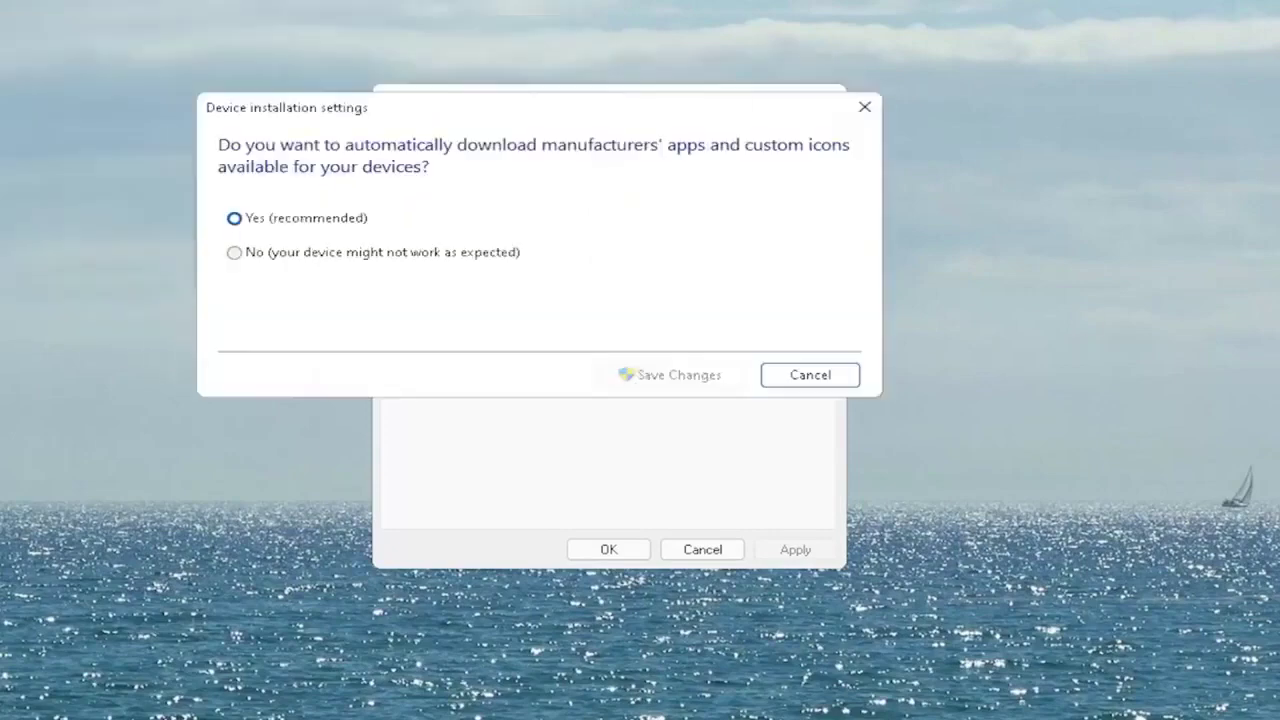
left_click(294, 224)
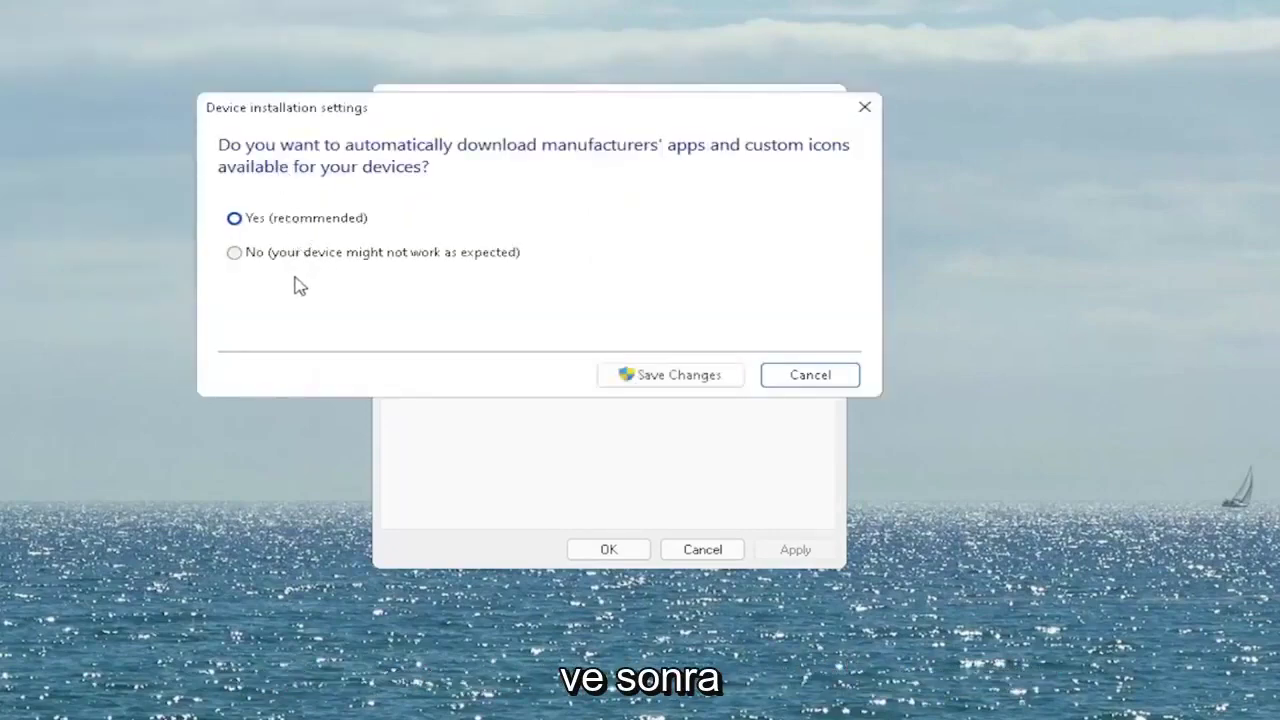
left_click(720, 375)
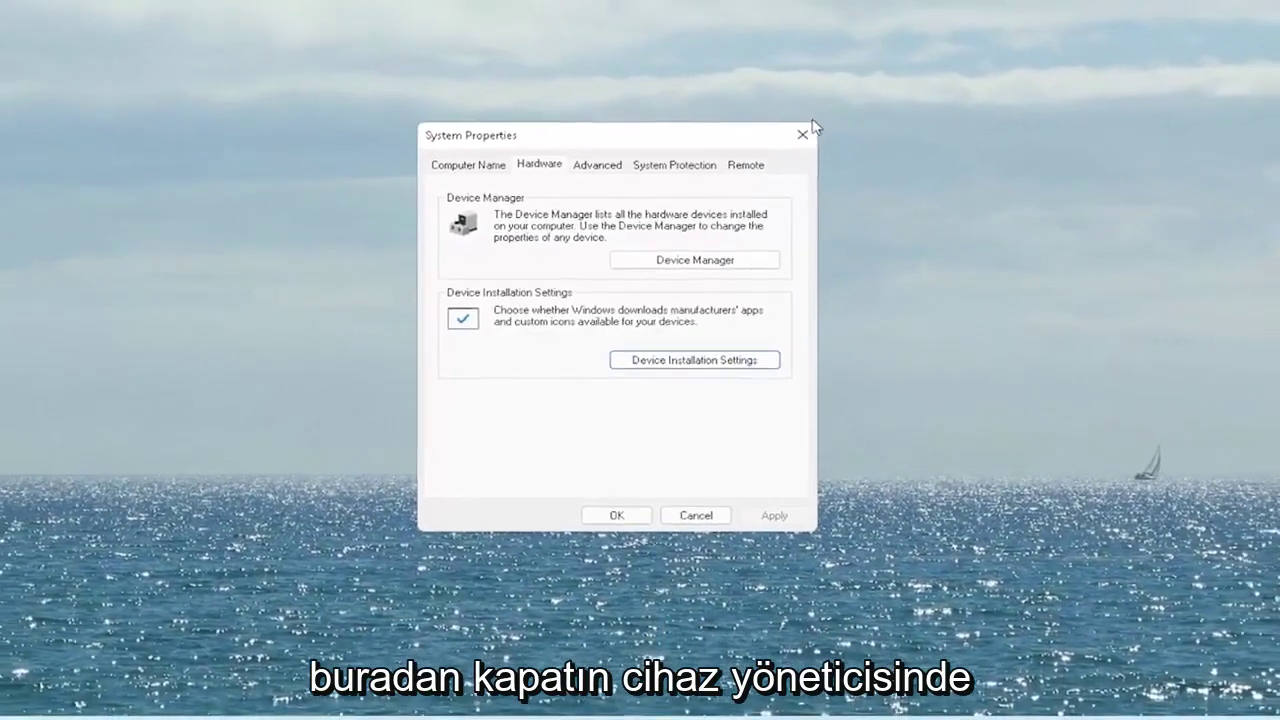
left_click(828, 99)
Open Device Manager from a 'device manager' search.
left_click(543, 702)
type("device manager")
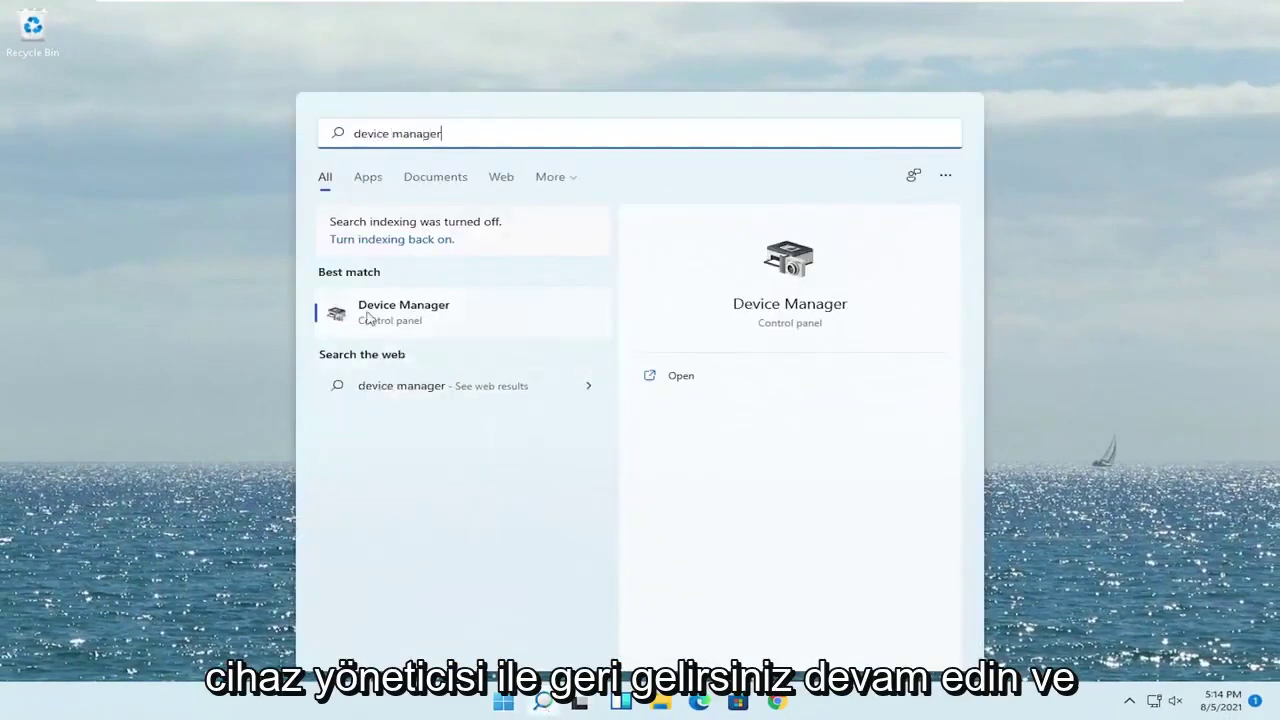
left_click(432, 317)
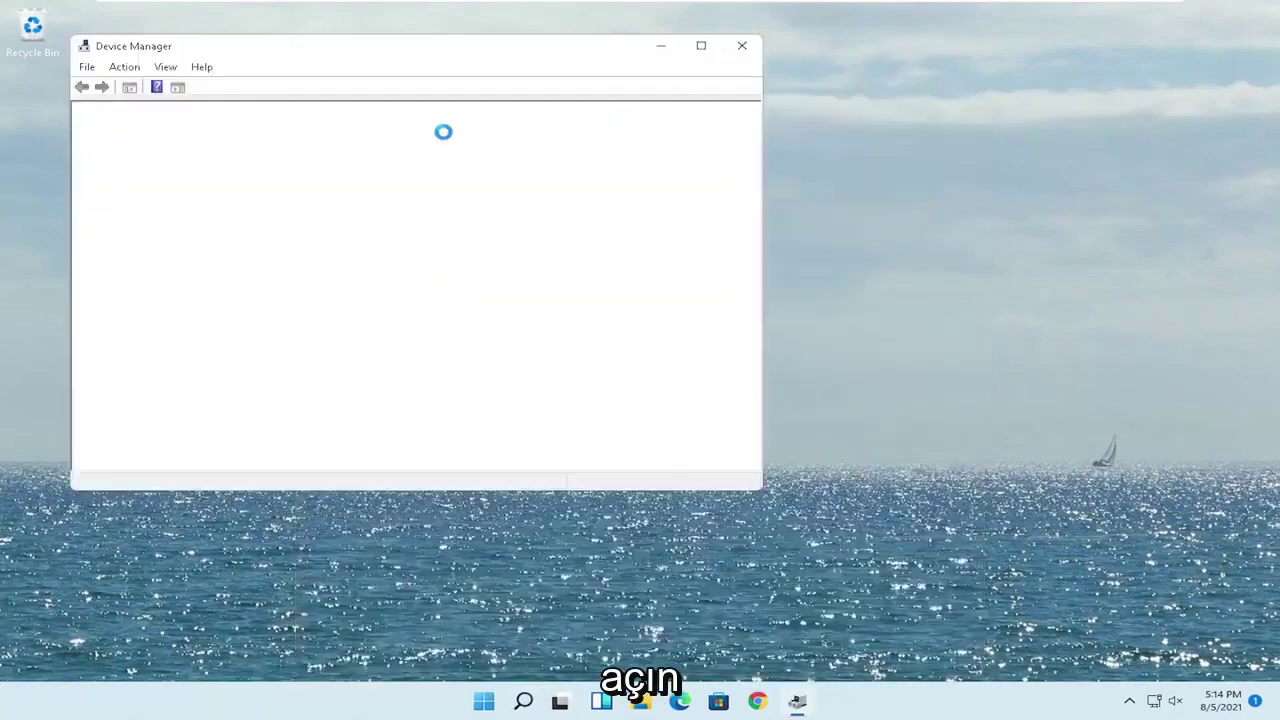
left_click_drag(423, 63, 608, 91)
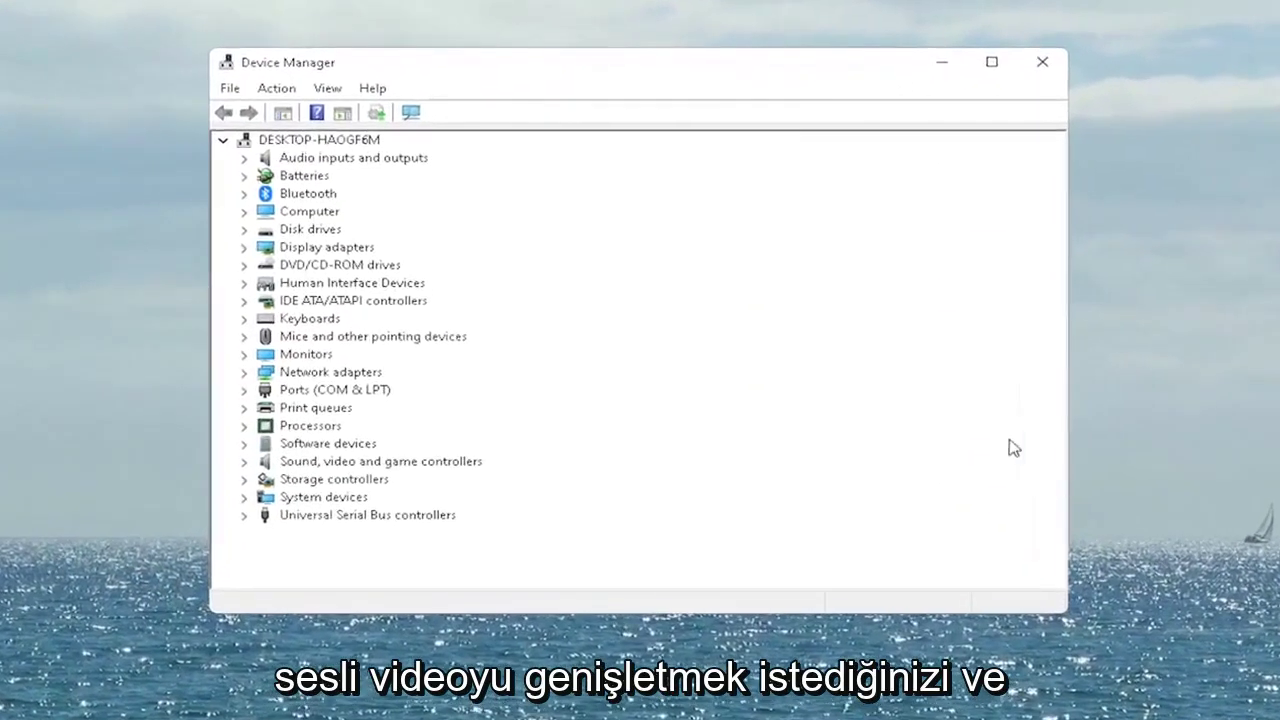
Show the Driver tab of High Definition Audio Device properties under Sound, video and game controllers.
double_click(384, 462)
left_click(388, 481)
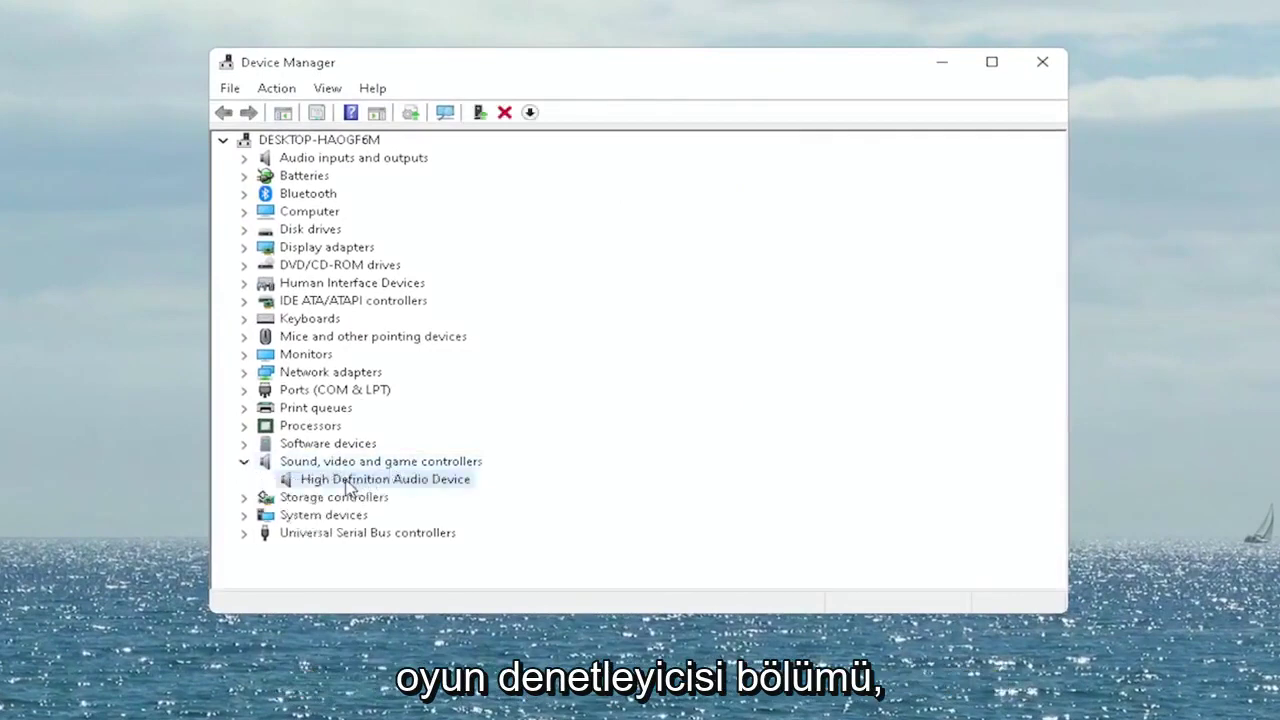
right_click(388, 481)
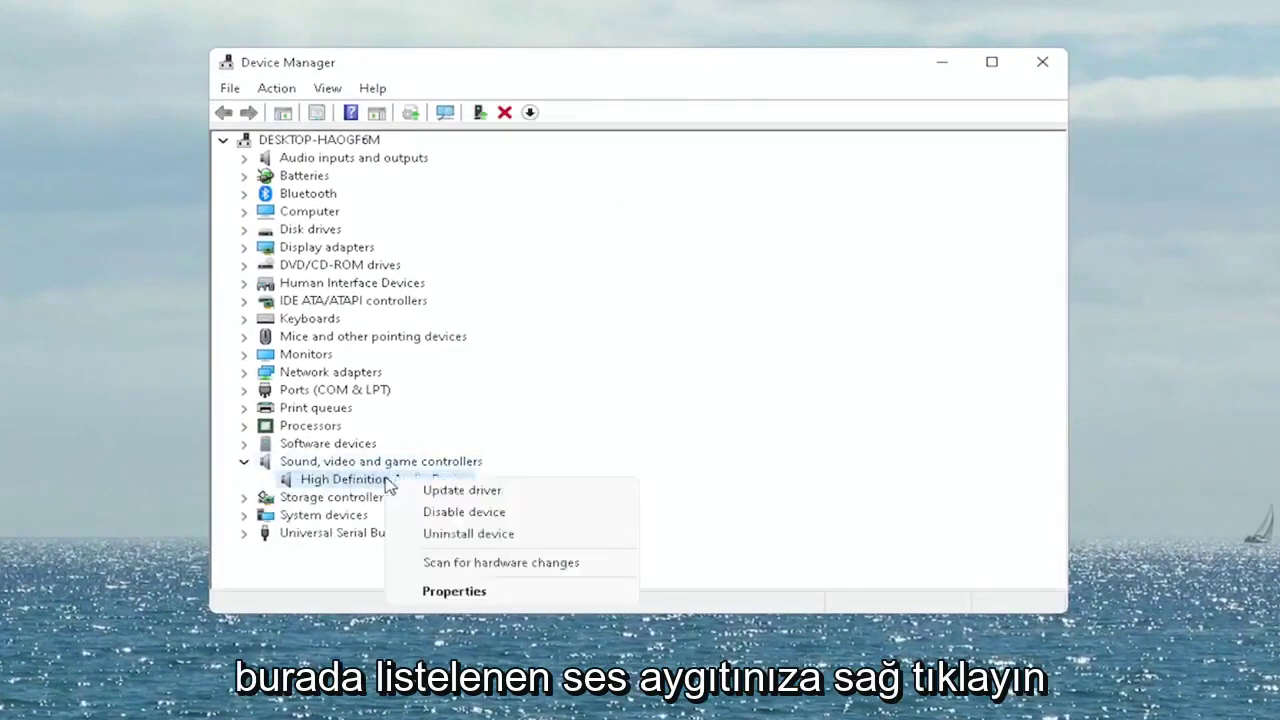
left_click(440, 592)
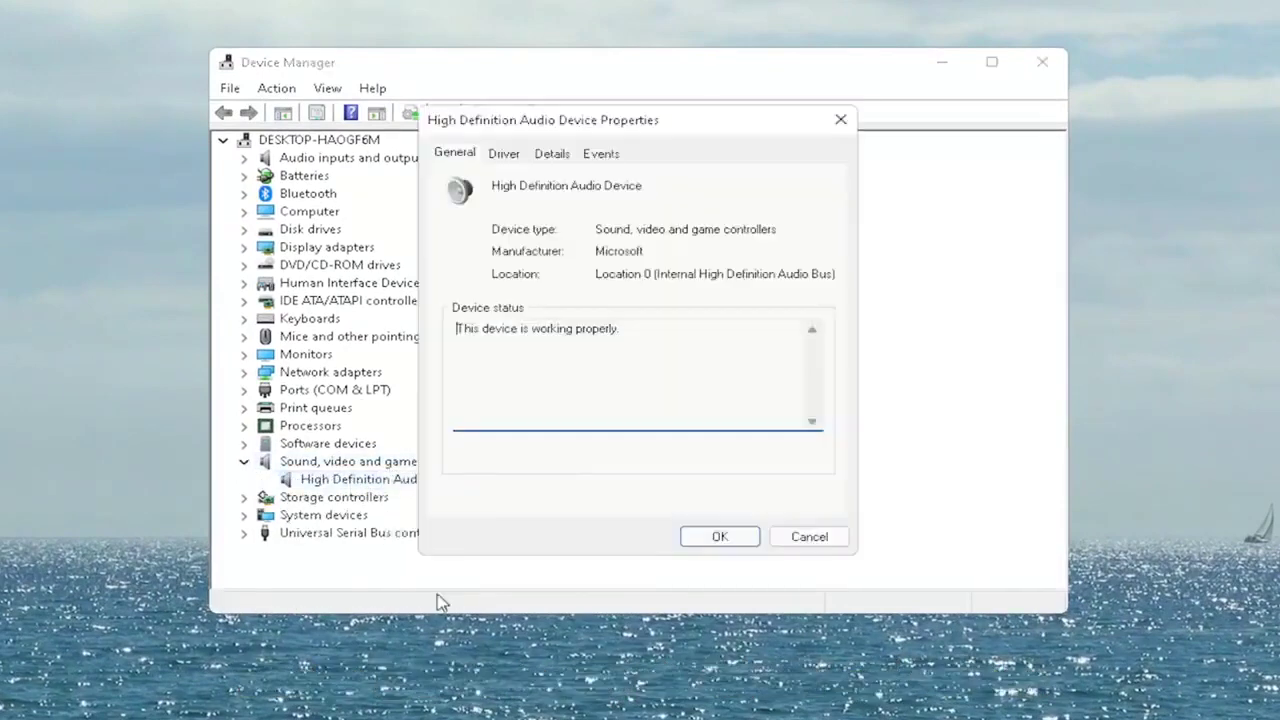
left_click(505, 155)
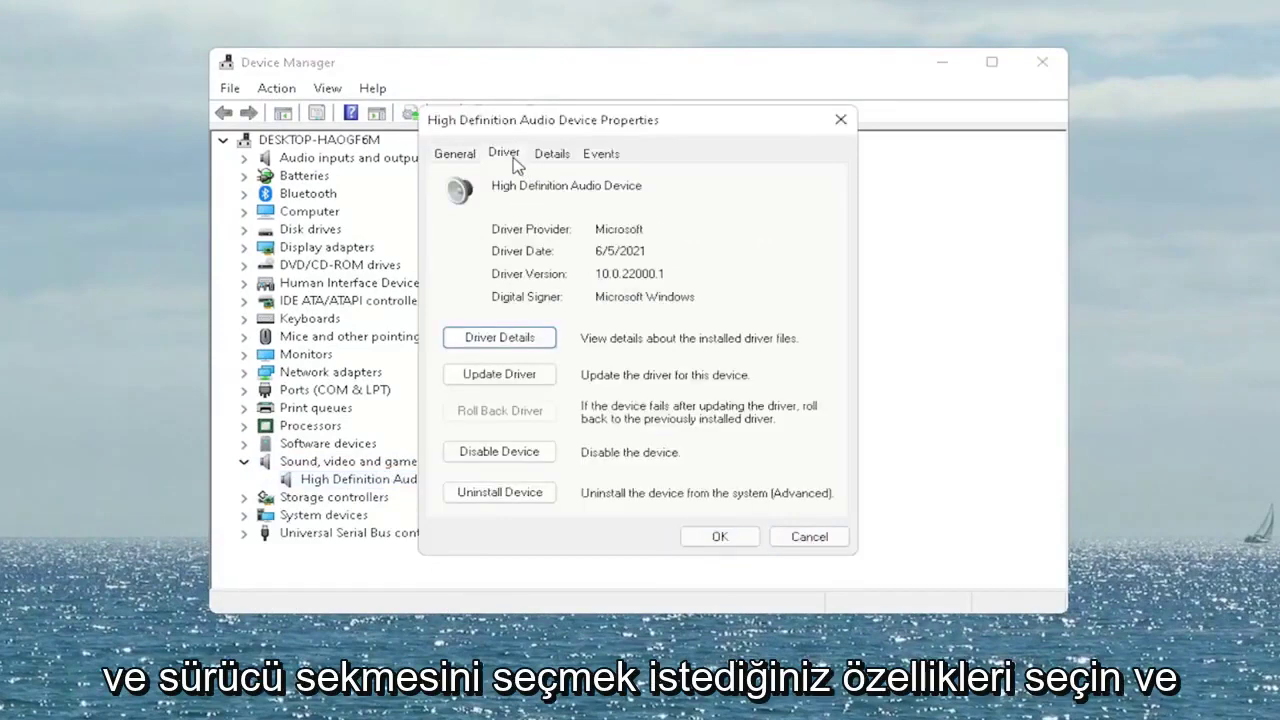
Reinstall the High Definition Audio Device driver from the computer's compatible list, accepting the warning.
left_click(517, 377)
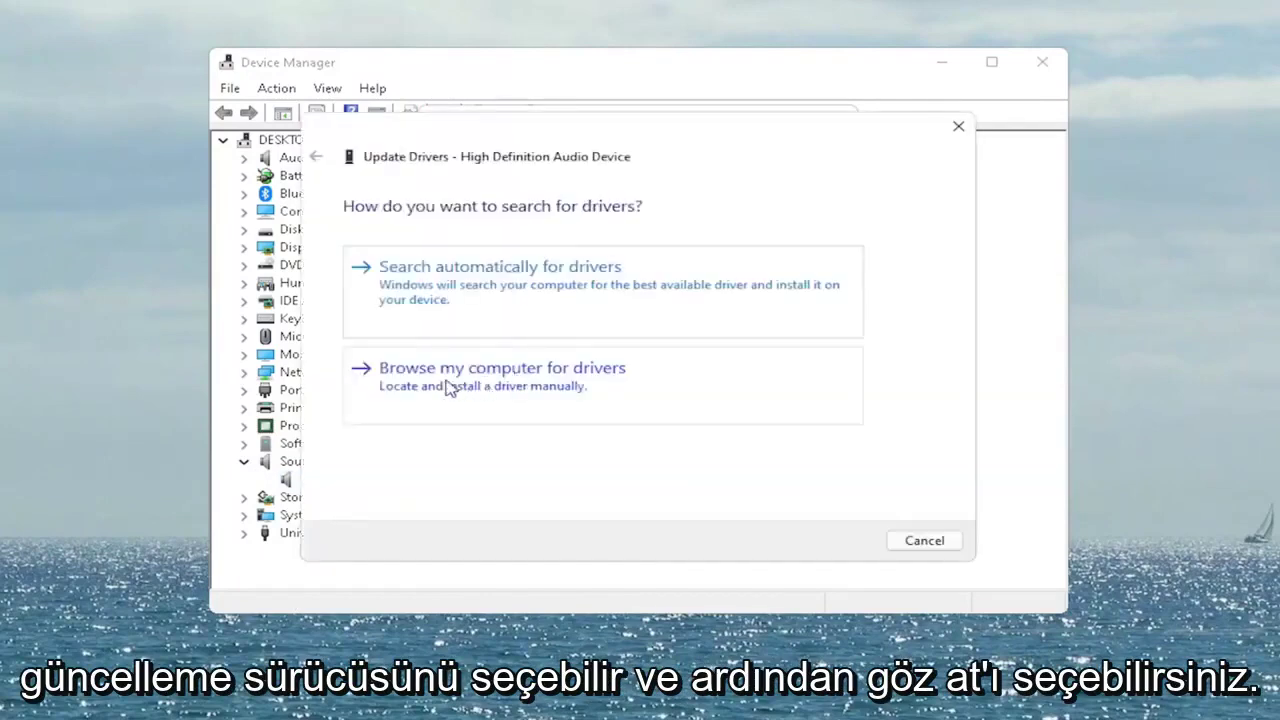
left_click(585, 378)
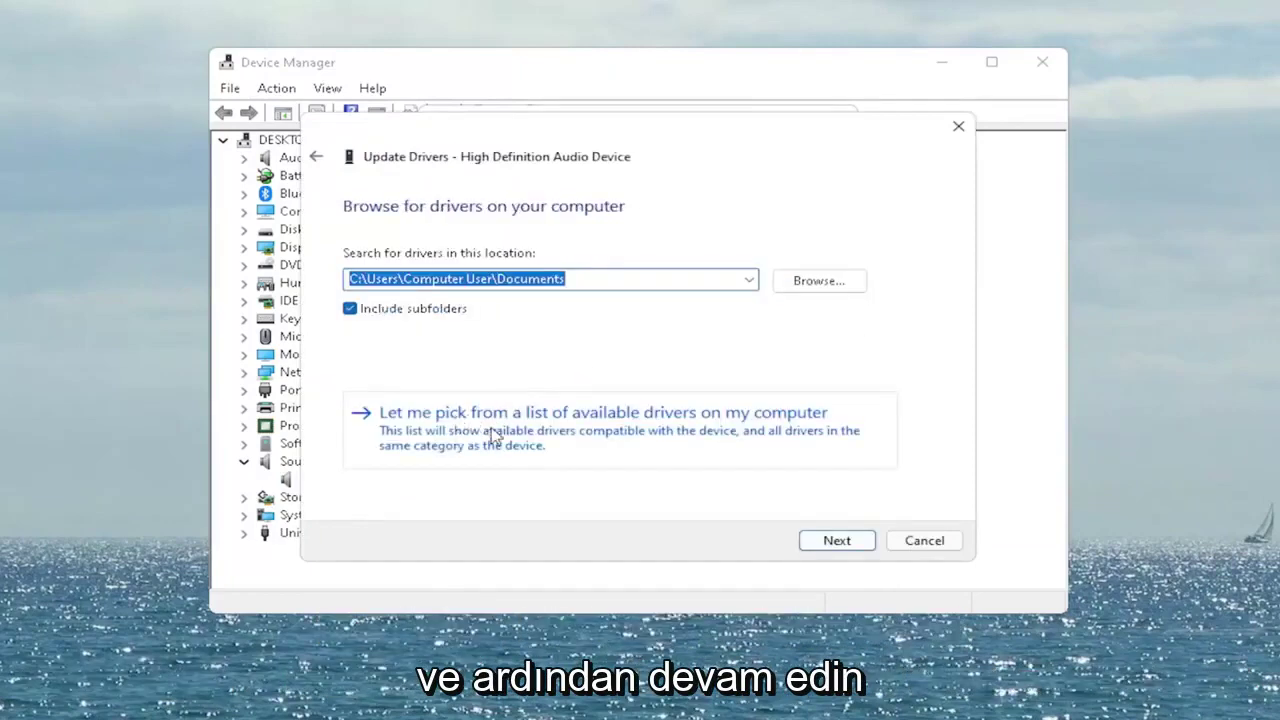
left_click(612, 450)
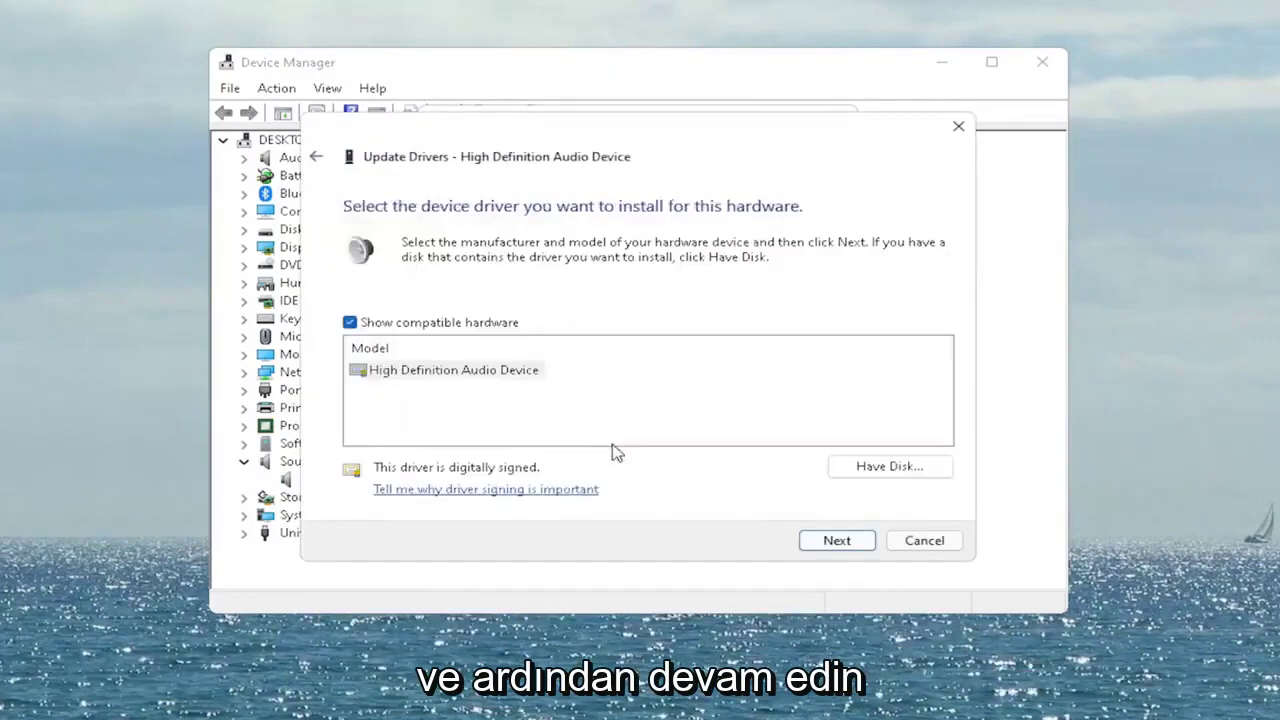
left_click(430, 372)
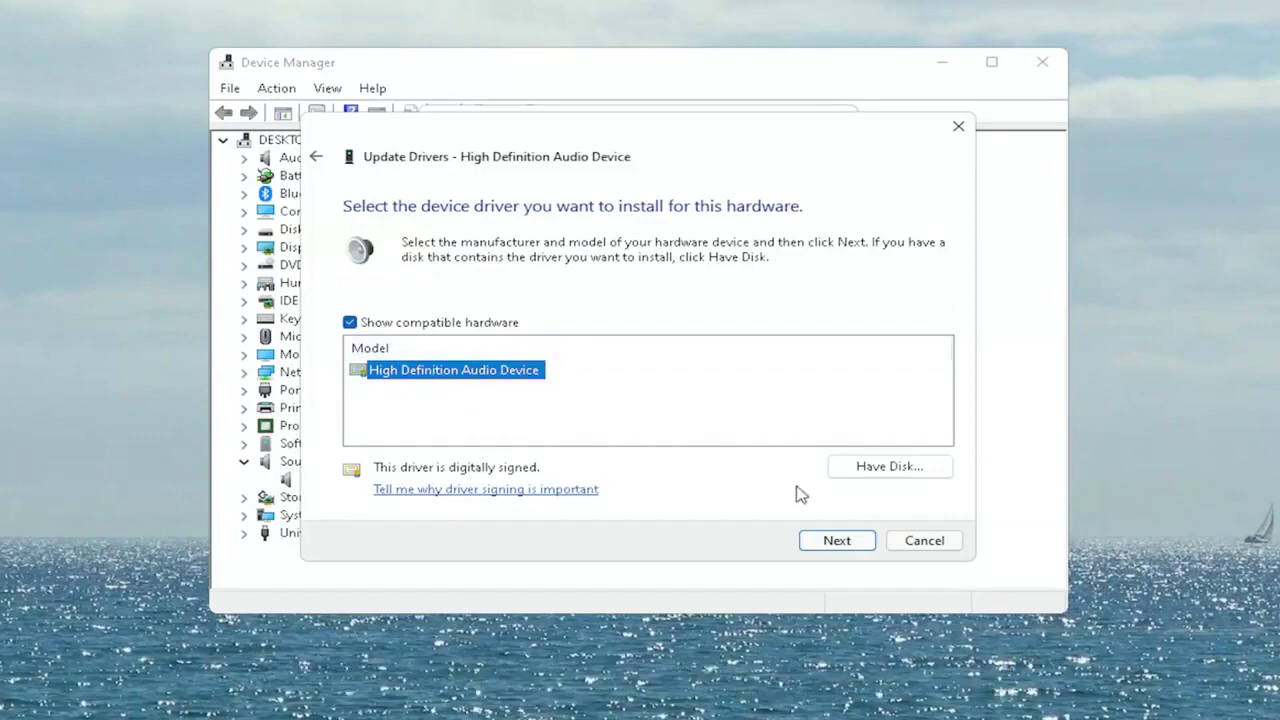
left_click(834, 545)
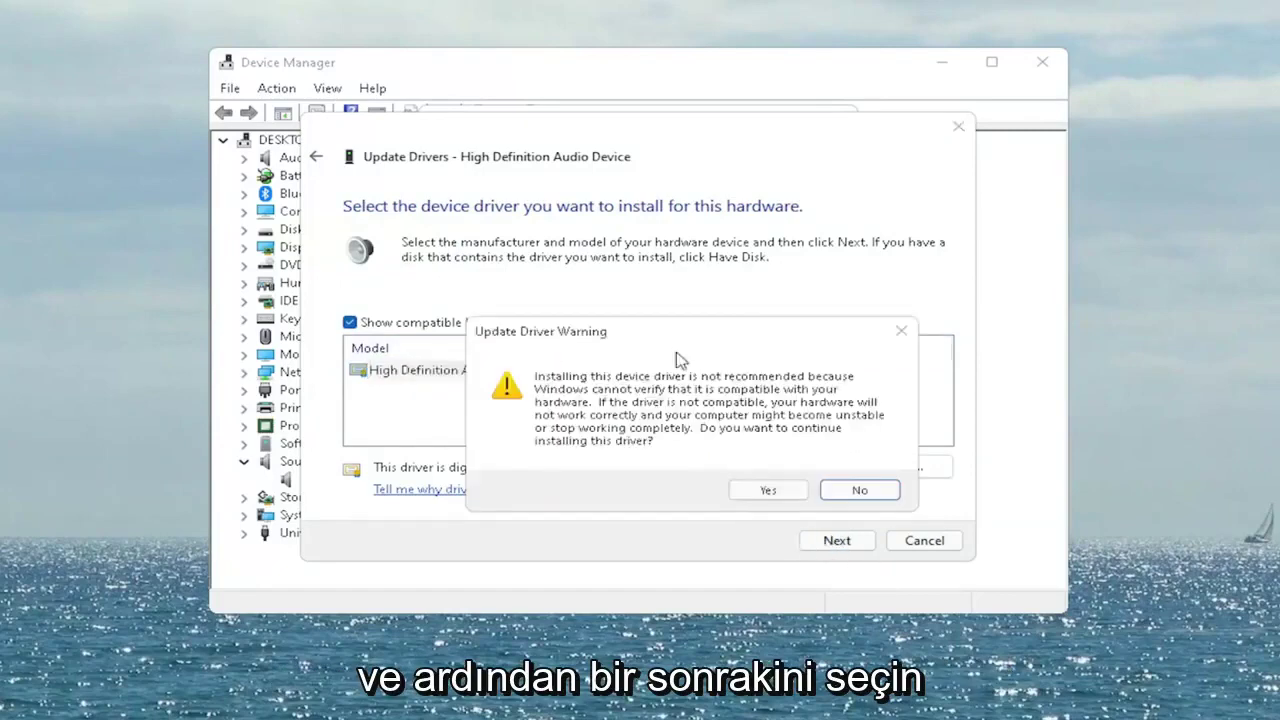
left_click_drag(664, 336, 590, 294)
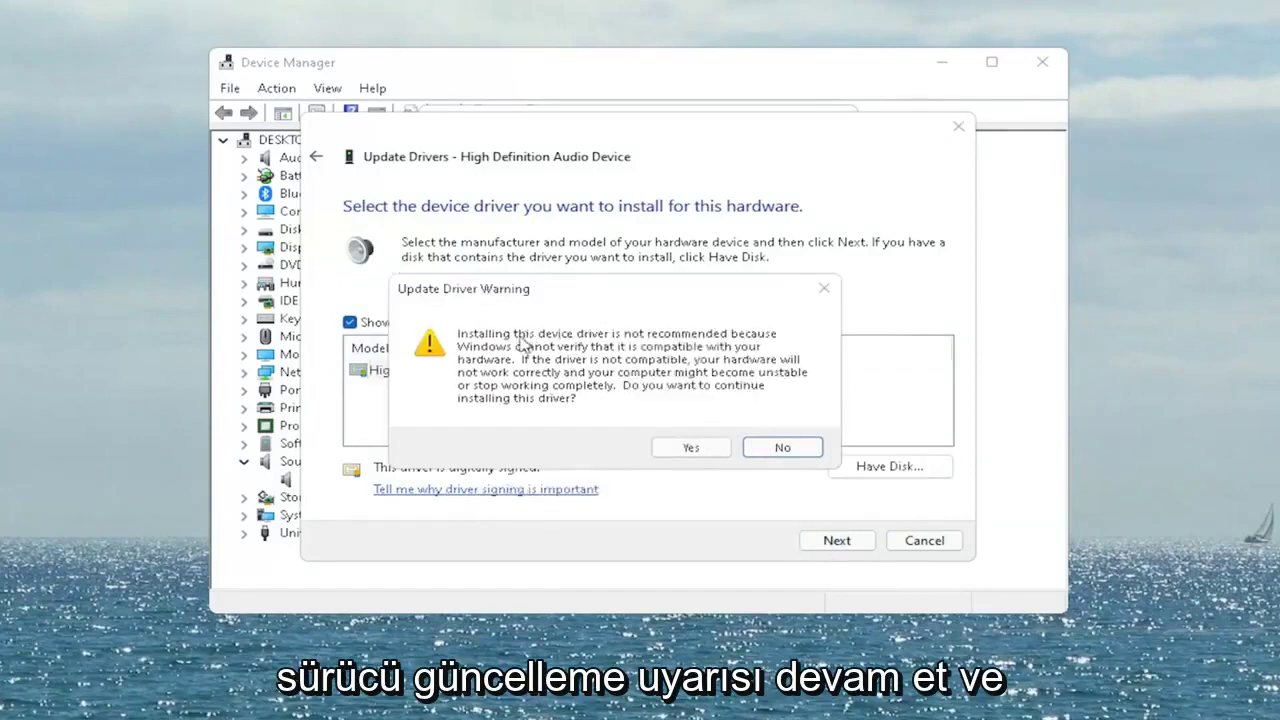
left_click(707, 448)
left_click(926, 541)
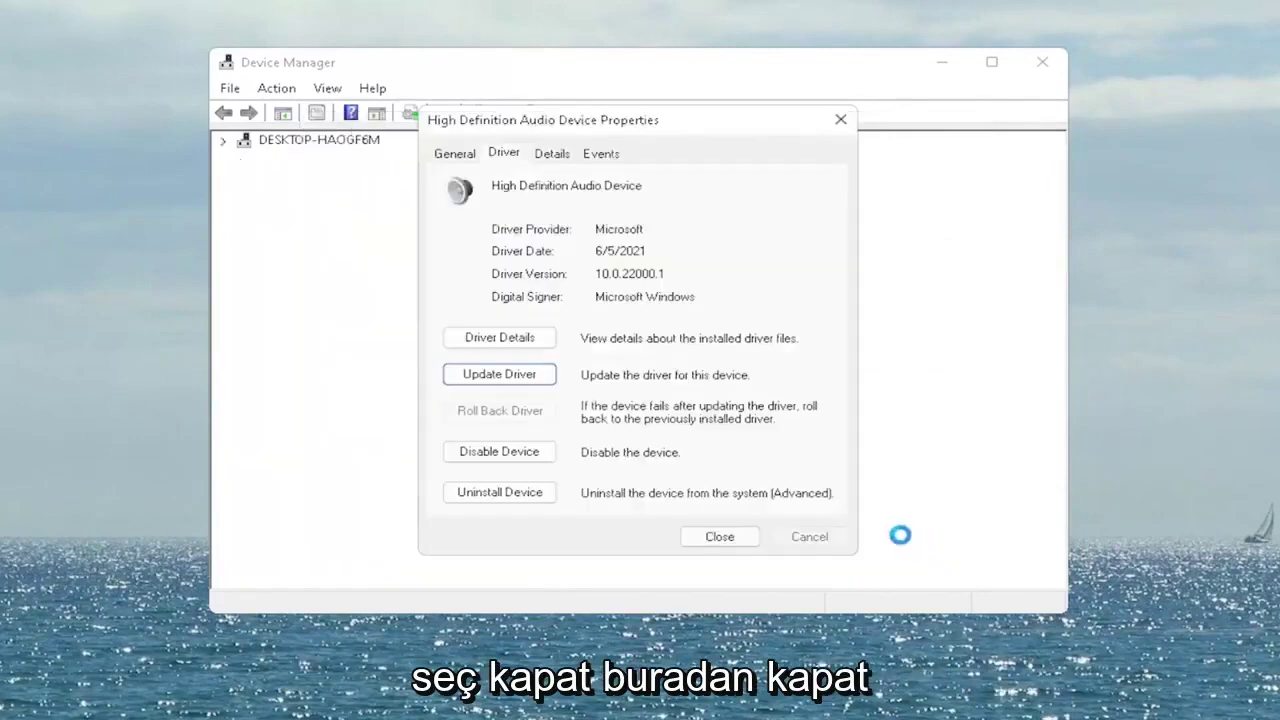
Close the audio device properties and accept the prompt to restart the computer now.
left_click(720, 534)
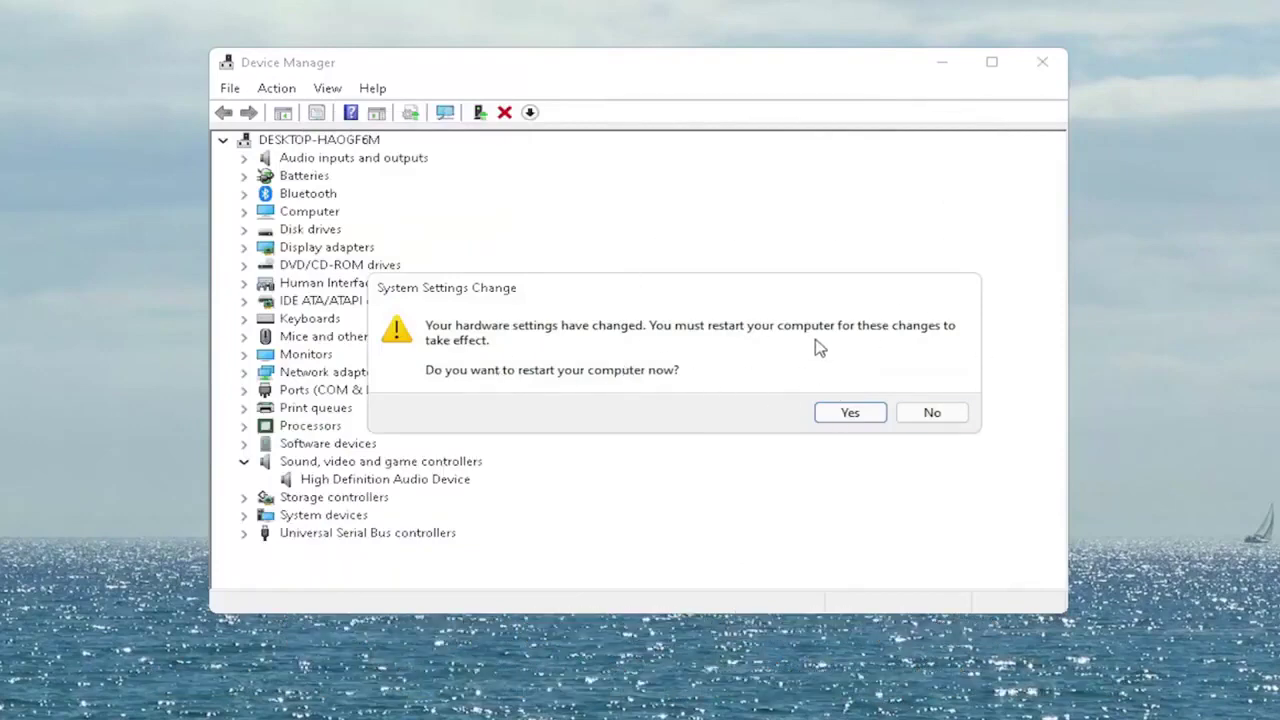
left_click(850, 412)
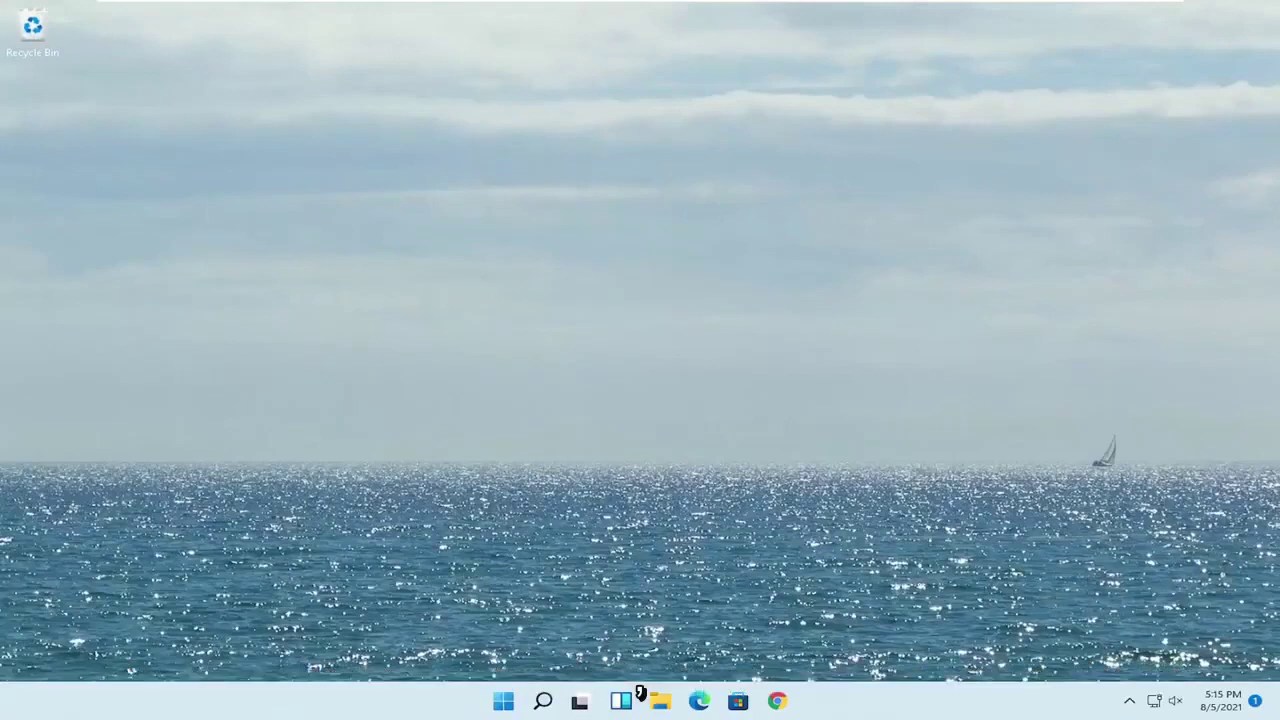
Open Bluetooth & devices settings from the tray, start adding a Bluetooth device, then close both windows.
left_click(1131, 702)
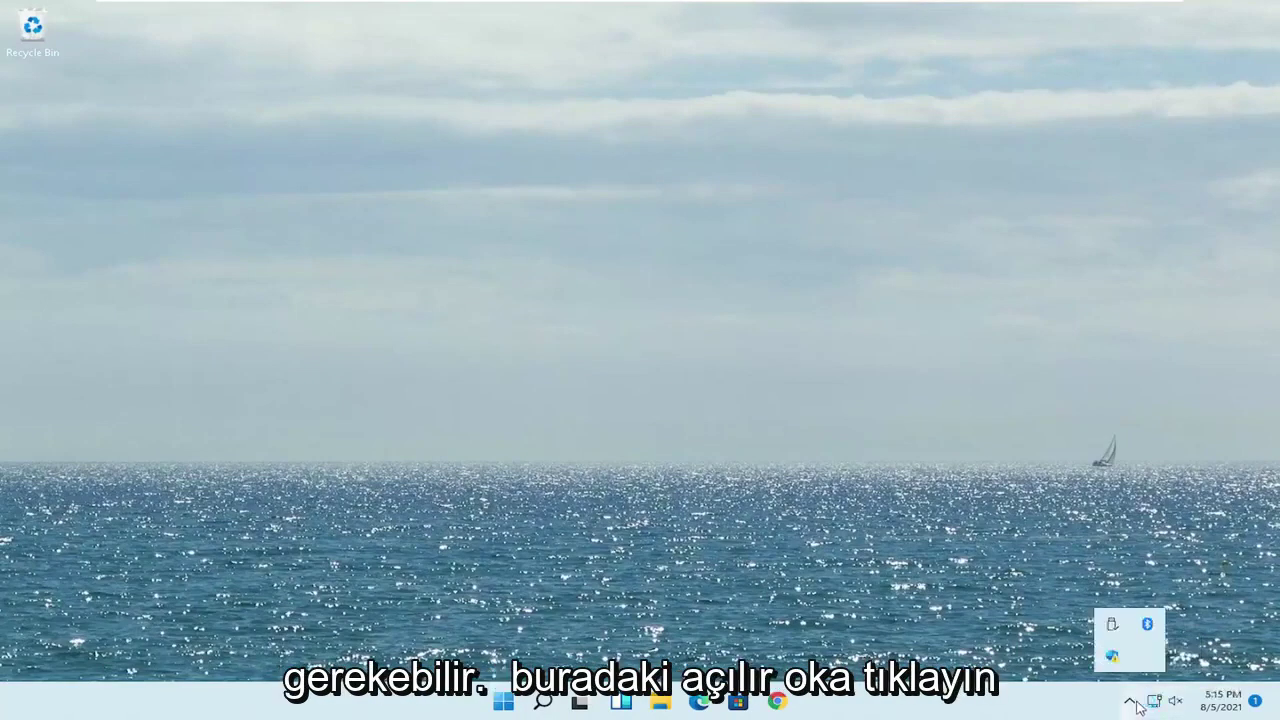
right_click(1150, 627)
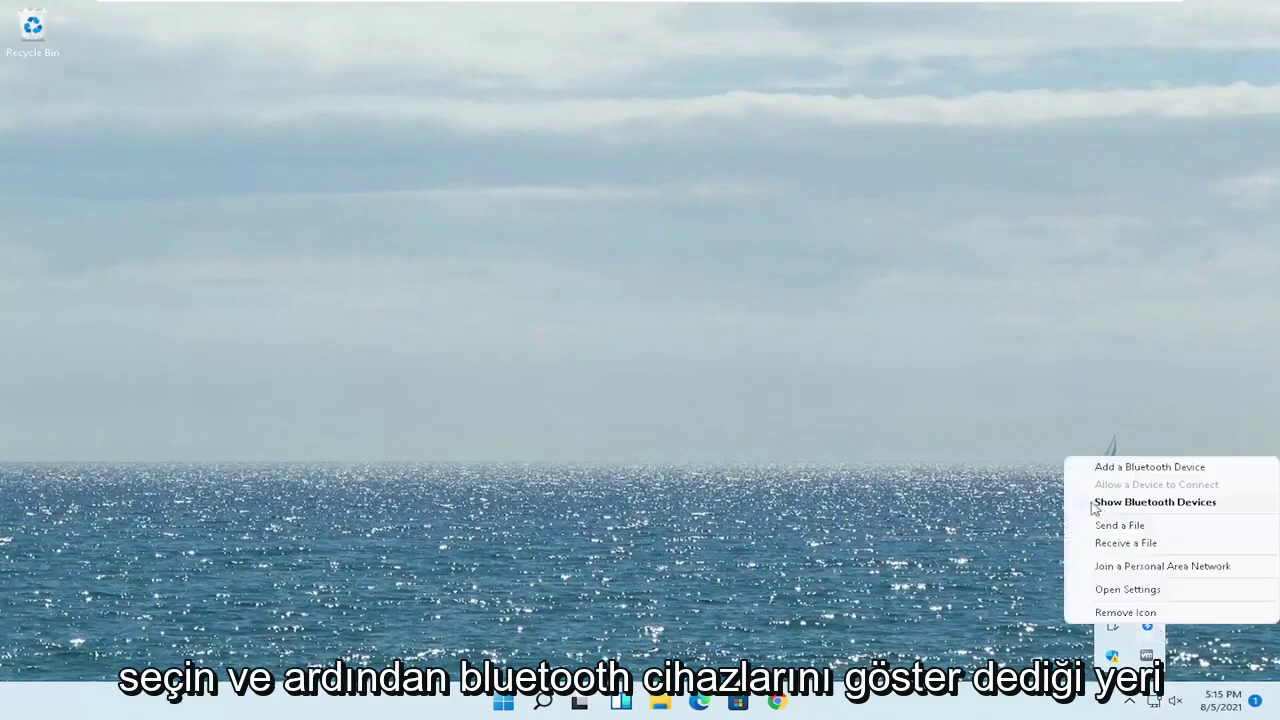
left_click(1160, 505)
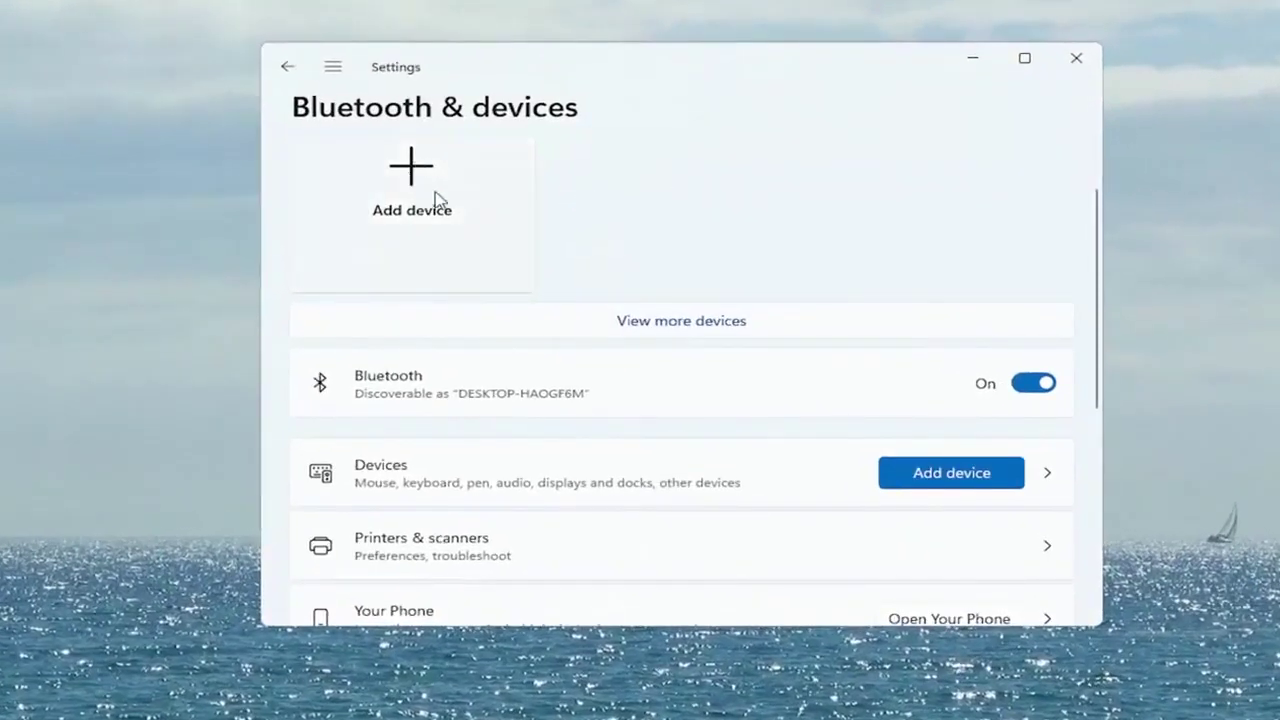
left_click(407, 185)
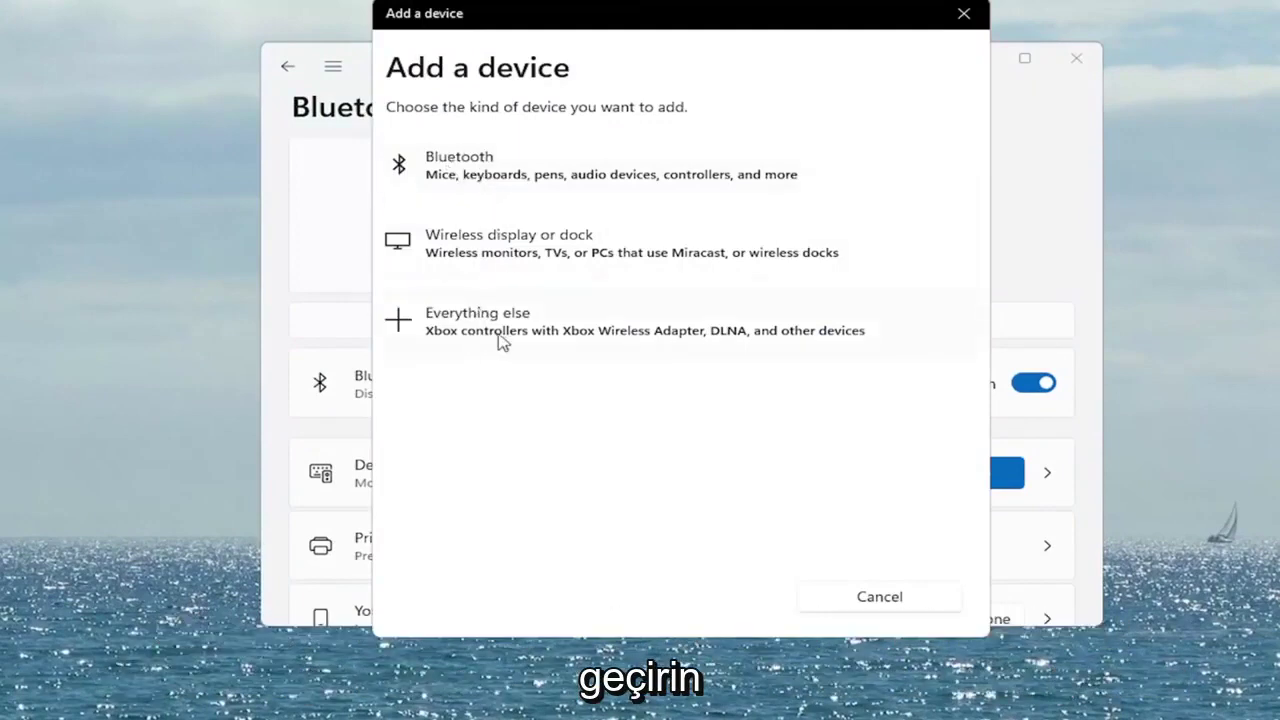
left_click(460, 177)
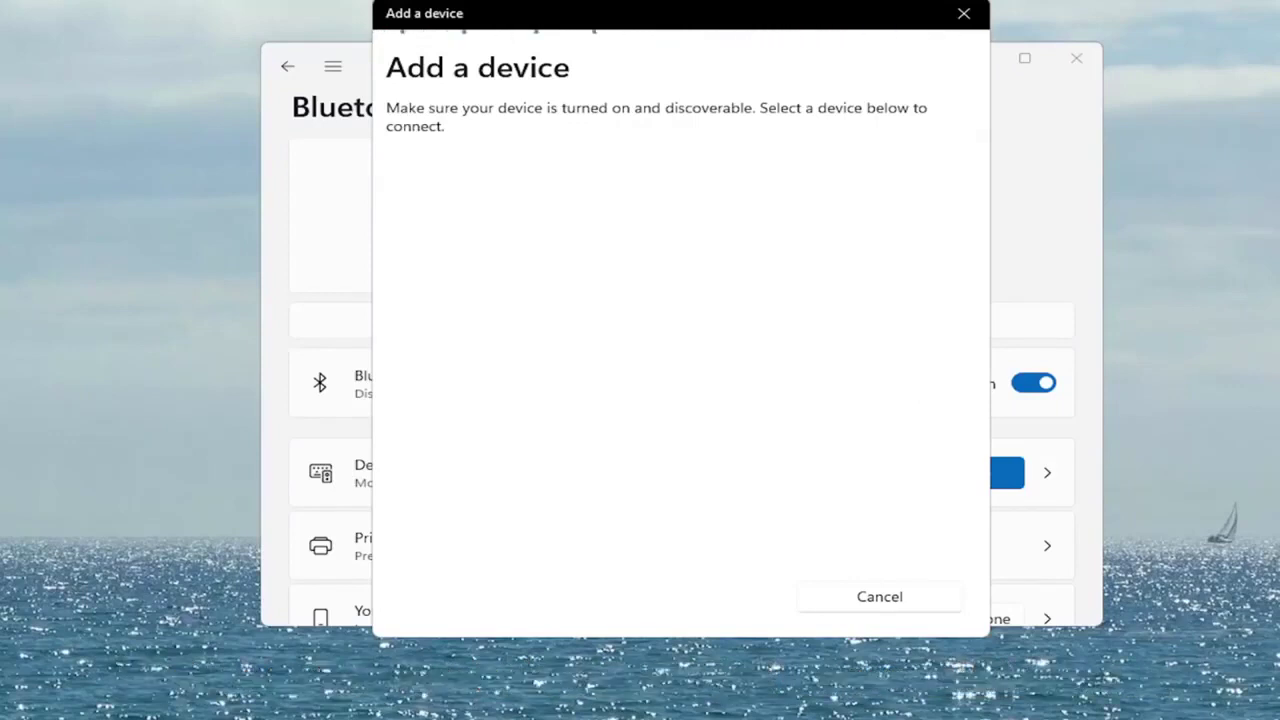
left_click(963, 13)
left_click(1076, 58)
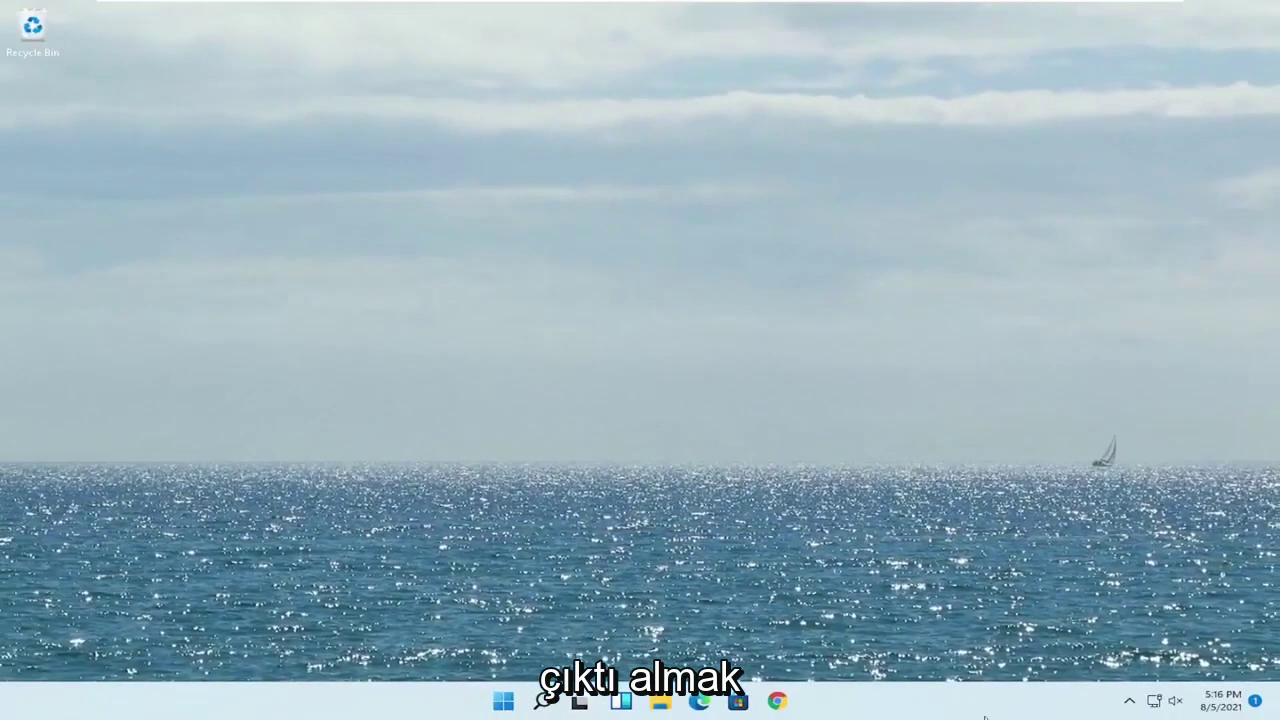
Open the Settings app from search and go to the System page.
left_click(543, 702)
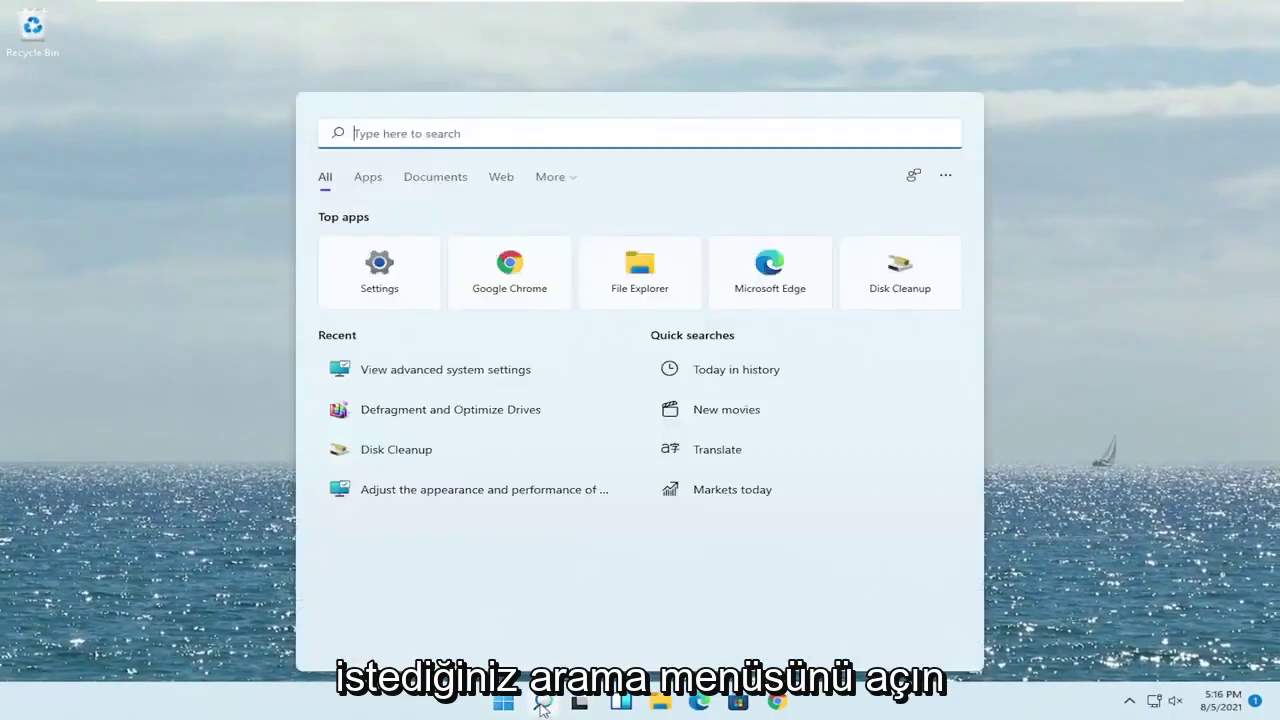
type("settings")
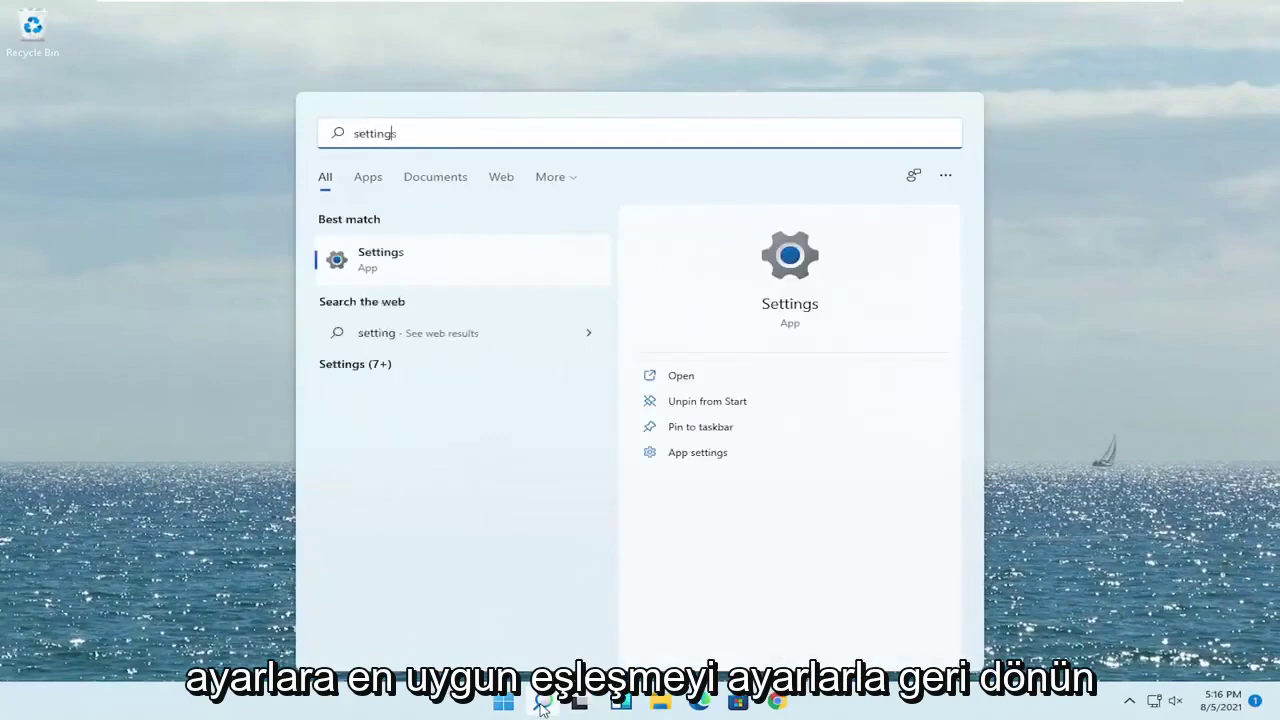
left_click(385, 262)
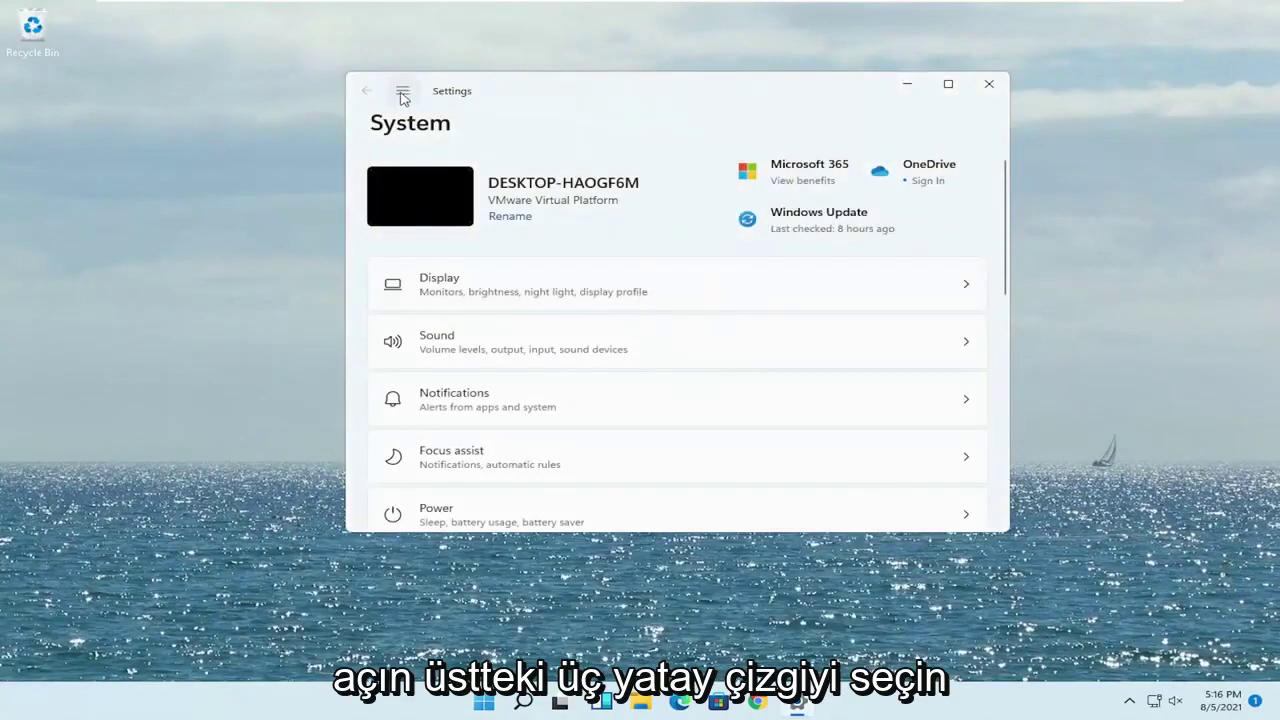
left_click(403, 93)
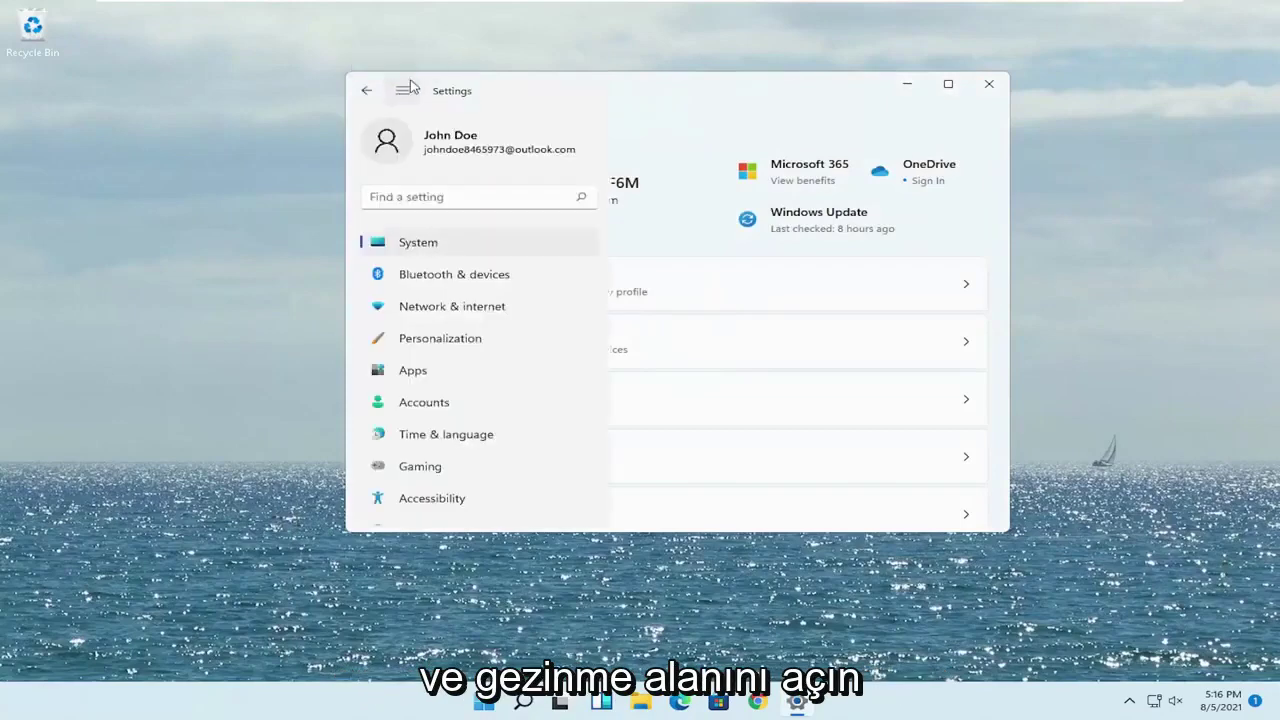
left_click(391, 249)
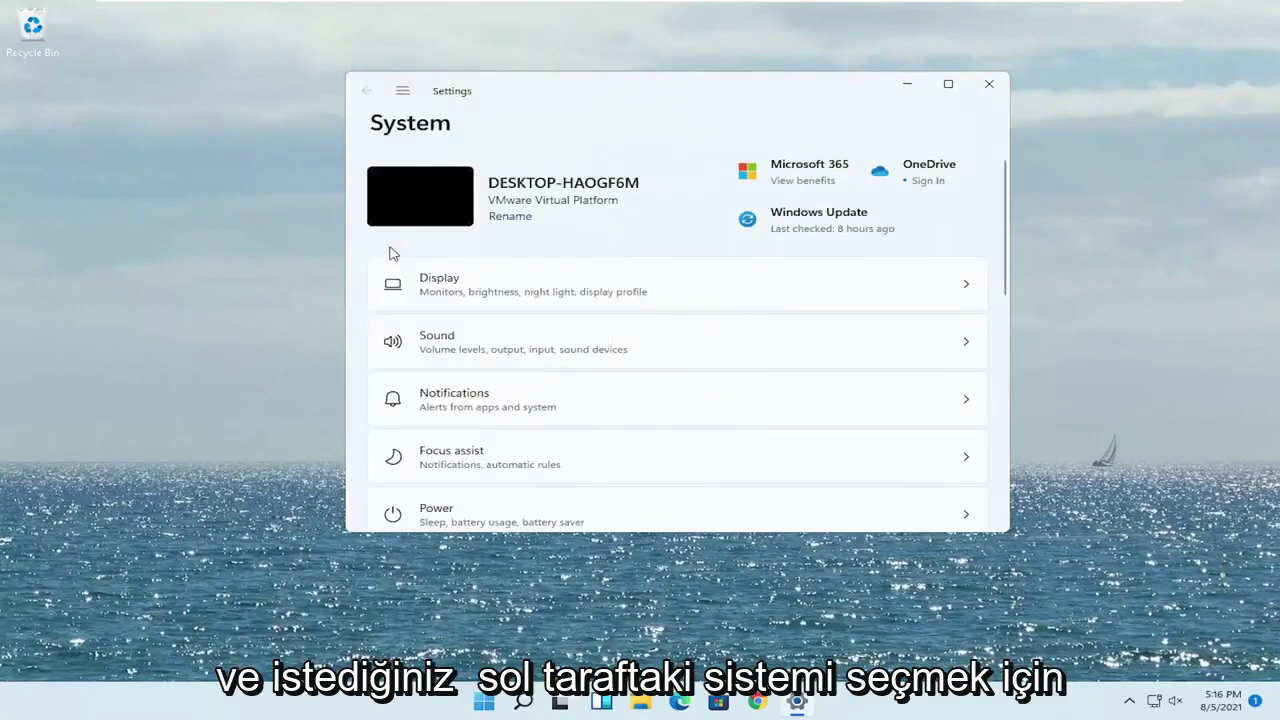
Open Sound settings and show the 'Choose where to play sound' output choices.
left_click(486, 349)
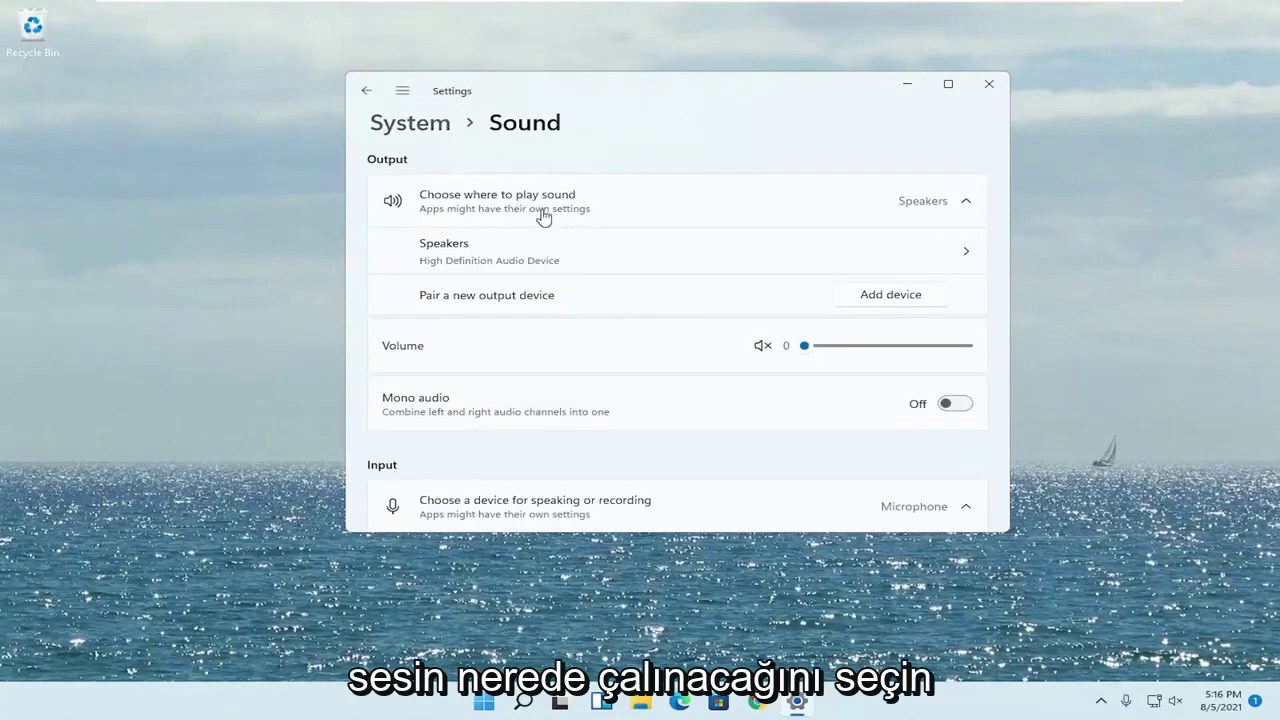
left_click(606, 212)
left_click(914, 205)
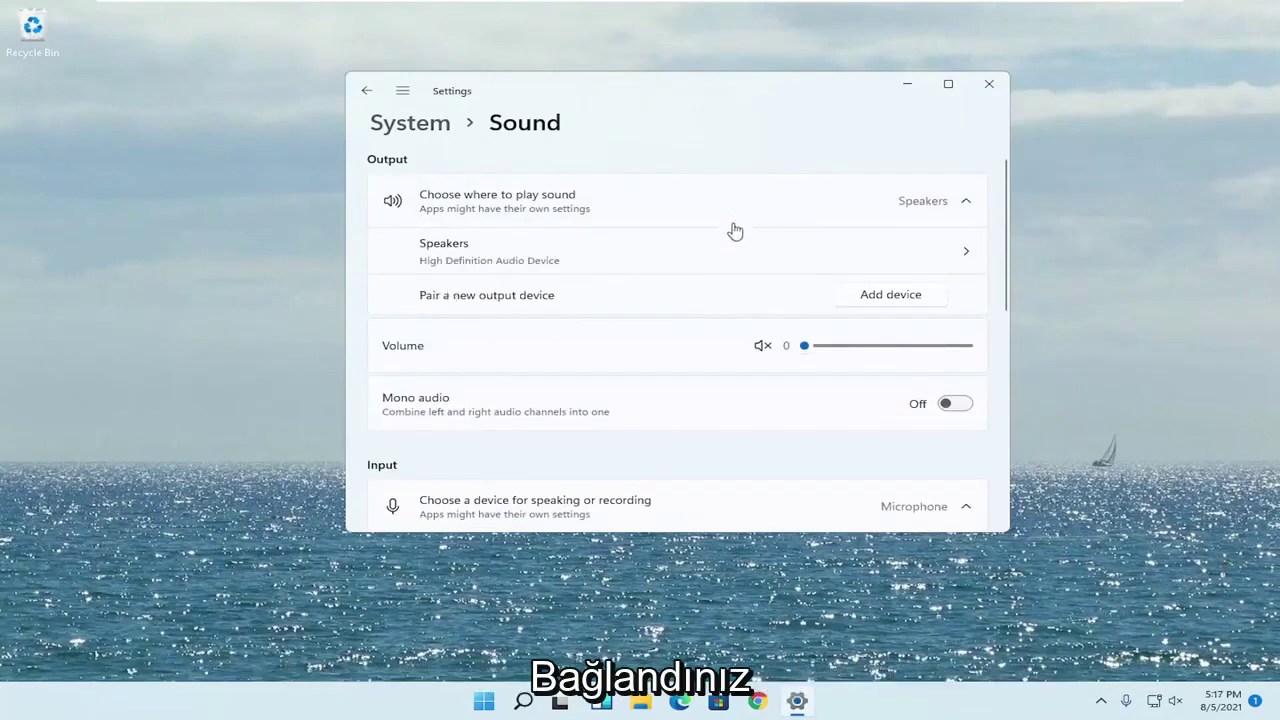
Set the Speakers' audio to Allow, leave volume at 0, and return to Sound settings.
left_click(486, 254)
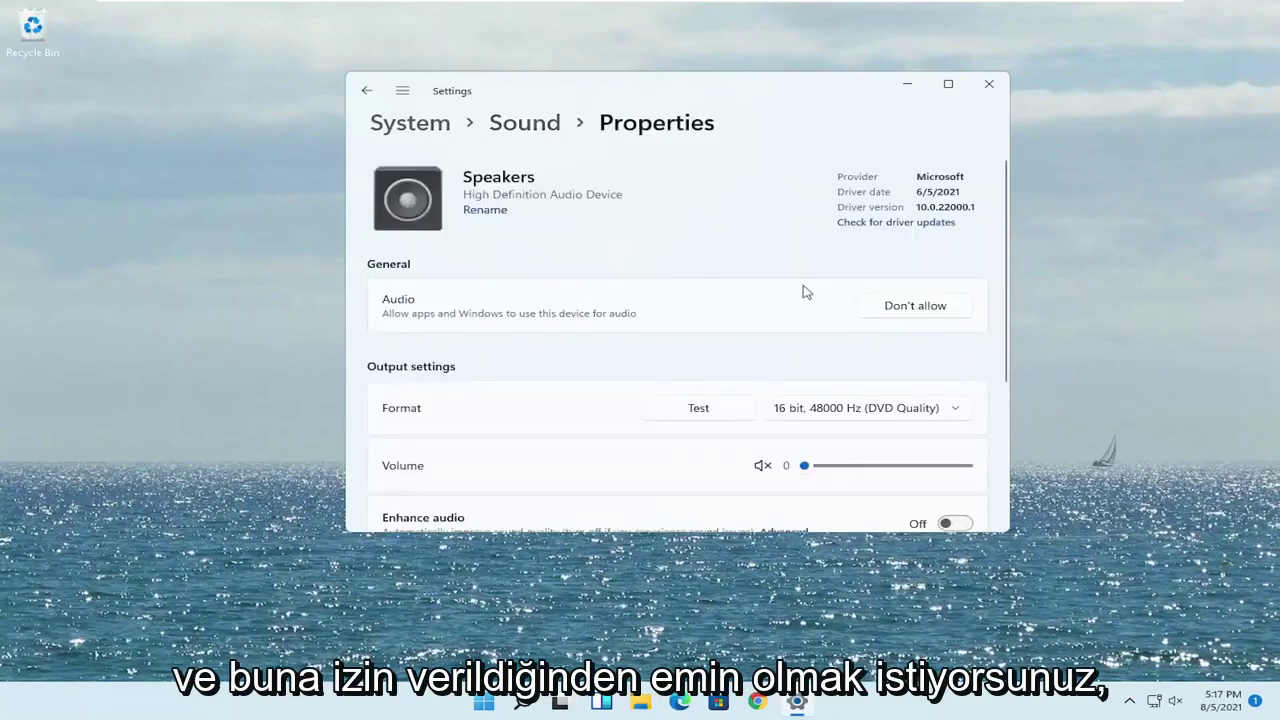
left_click(938, 308)
left_click(808, 262)
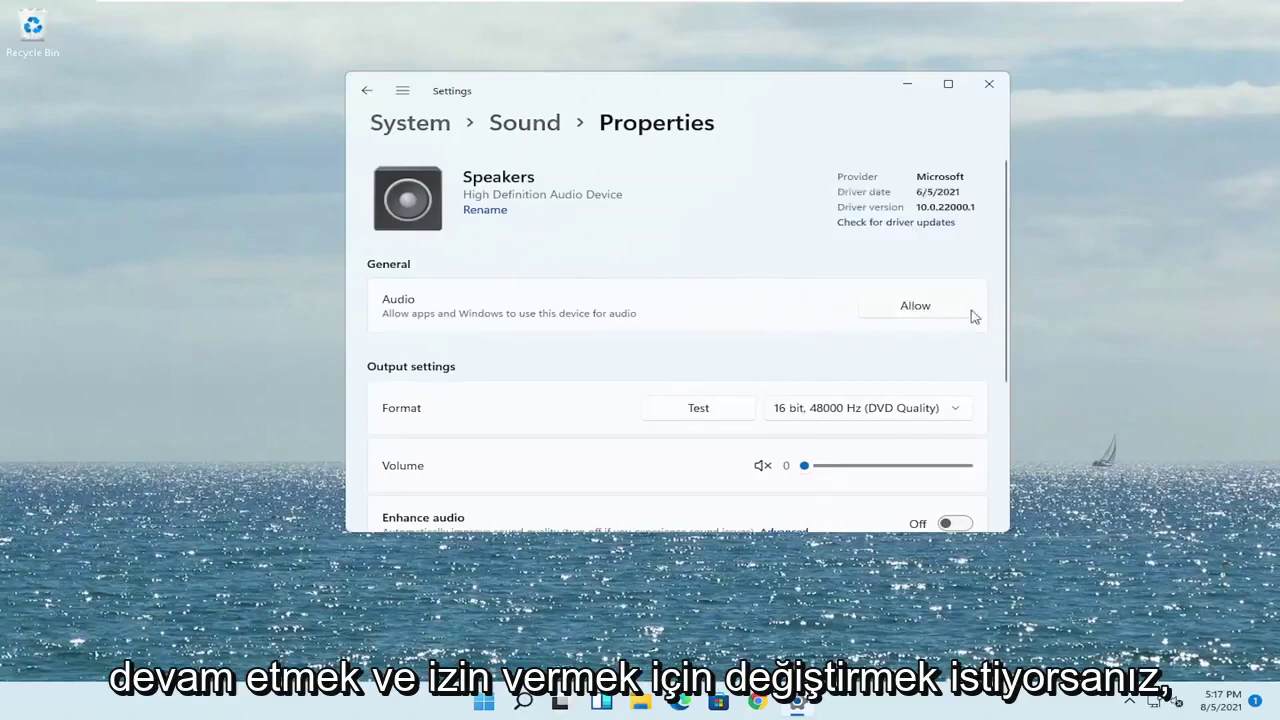
left_click(910, 312)
scroll(880, 330, "down", 2)
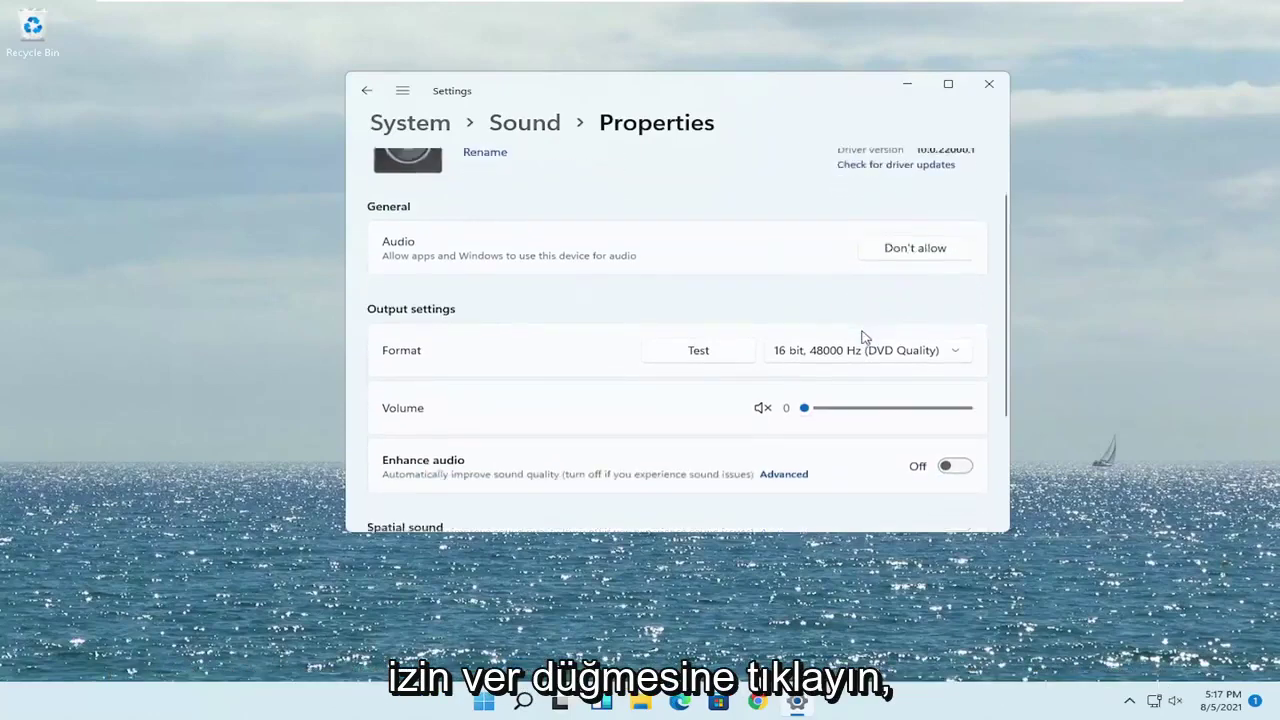
left_click_drag(823, 357, 737, 357)
scroll(586, 314, "up", 2)
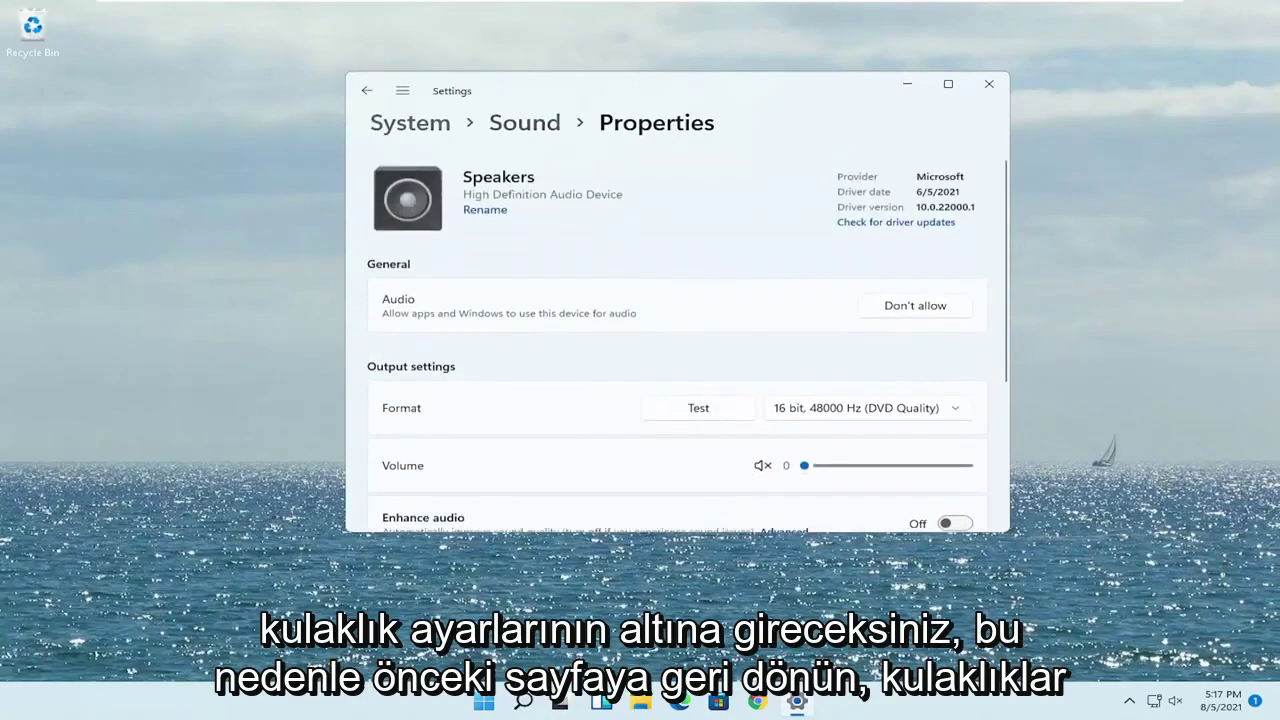
left_click(367, 92)
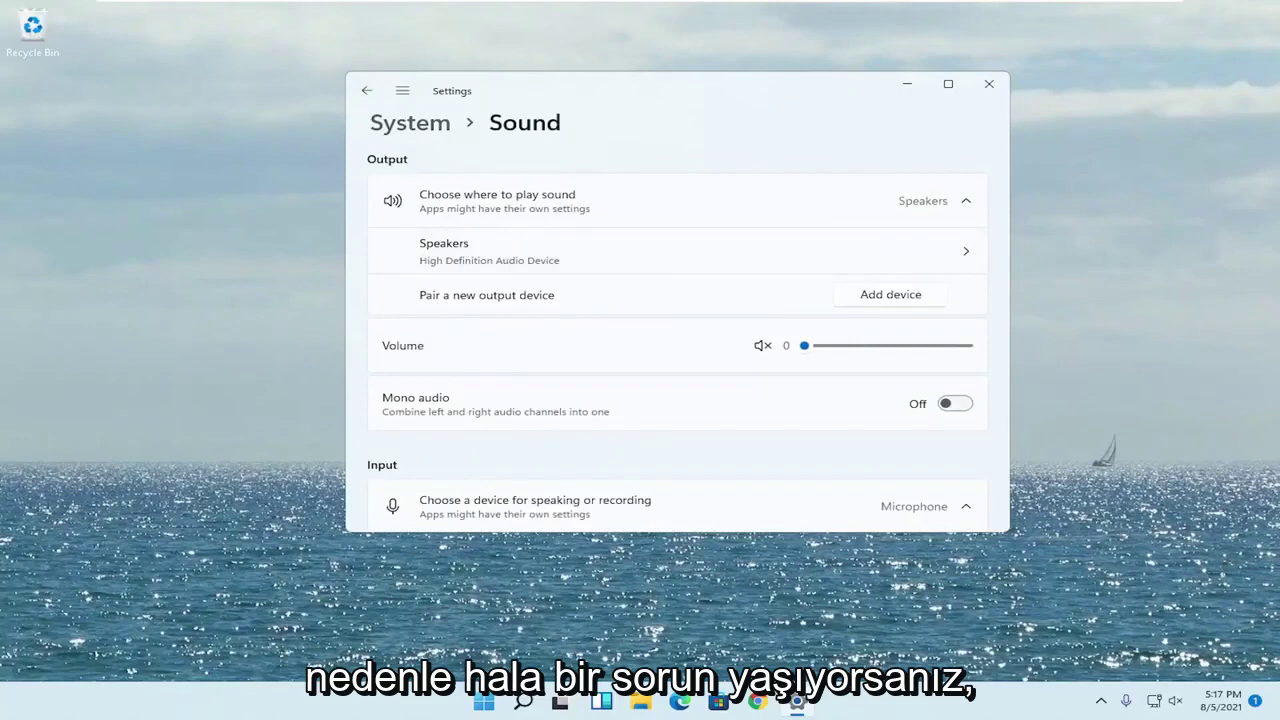
Close Settings, search 'troubleshoot', and reach System › Troubleshoot › Other troubleshooters.
left_click(989, 84)
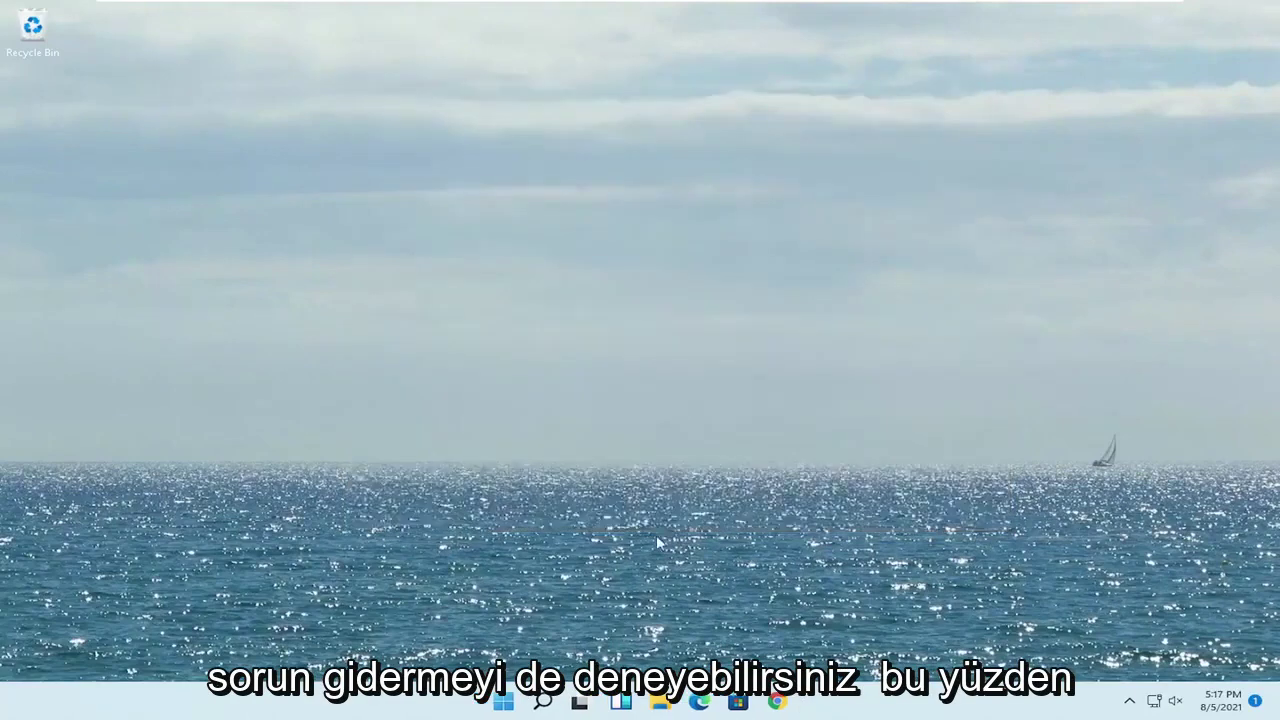
type("troubleshoot")
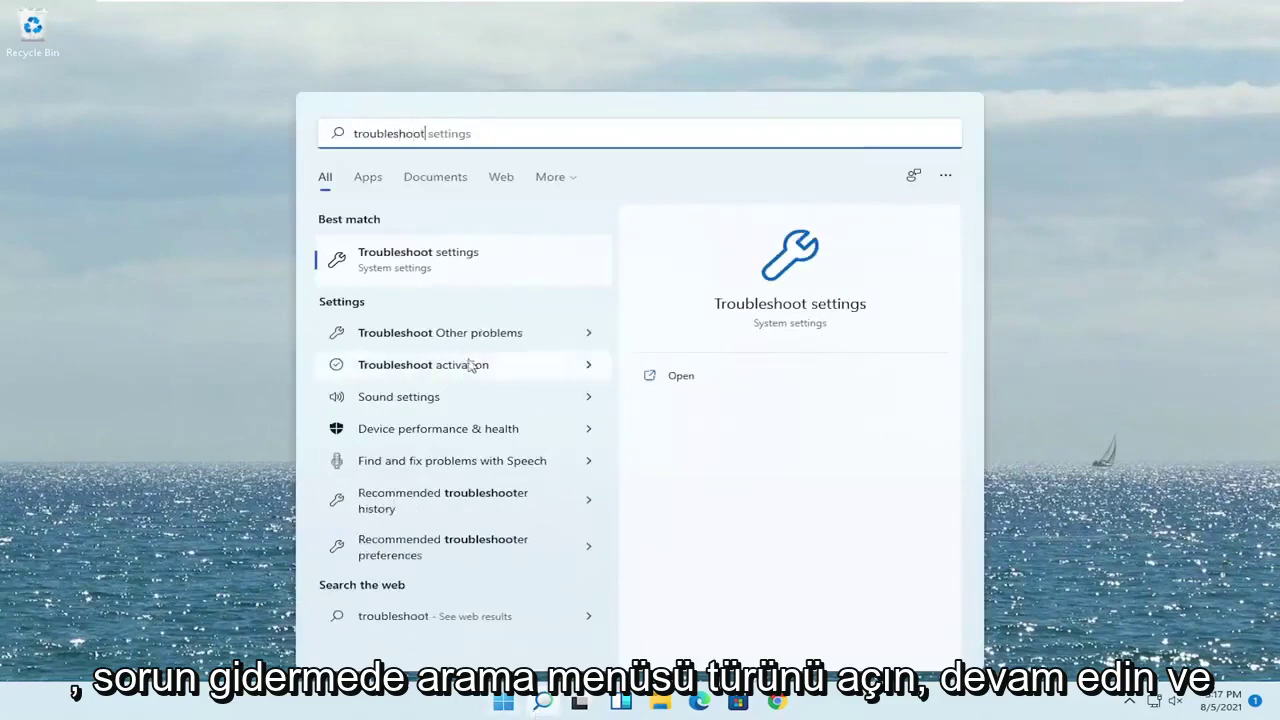
left_click(484, 265)
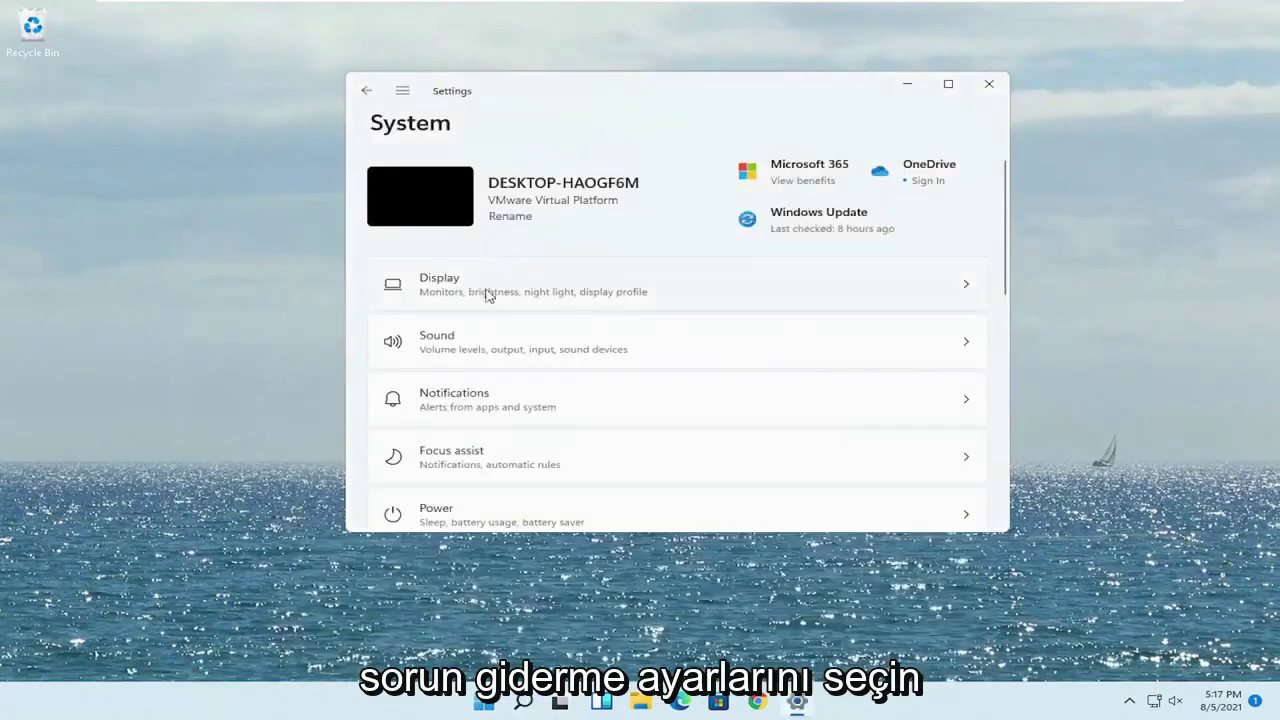
scroll(601, 389, "down", 5)
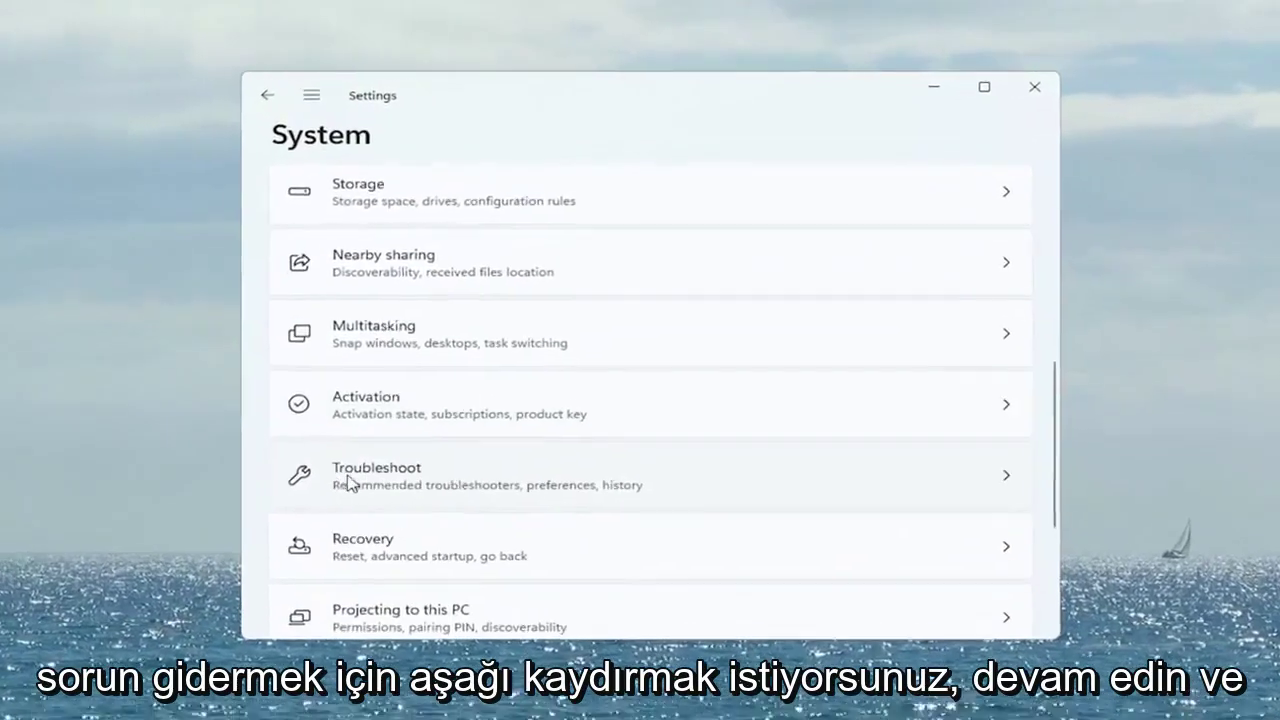
left_click(479, 484)
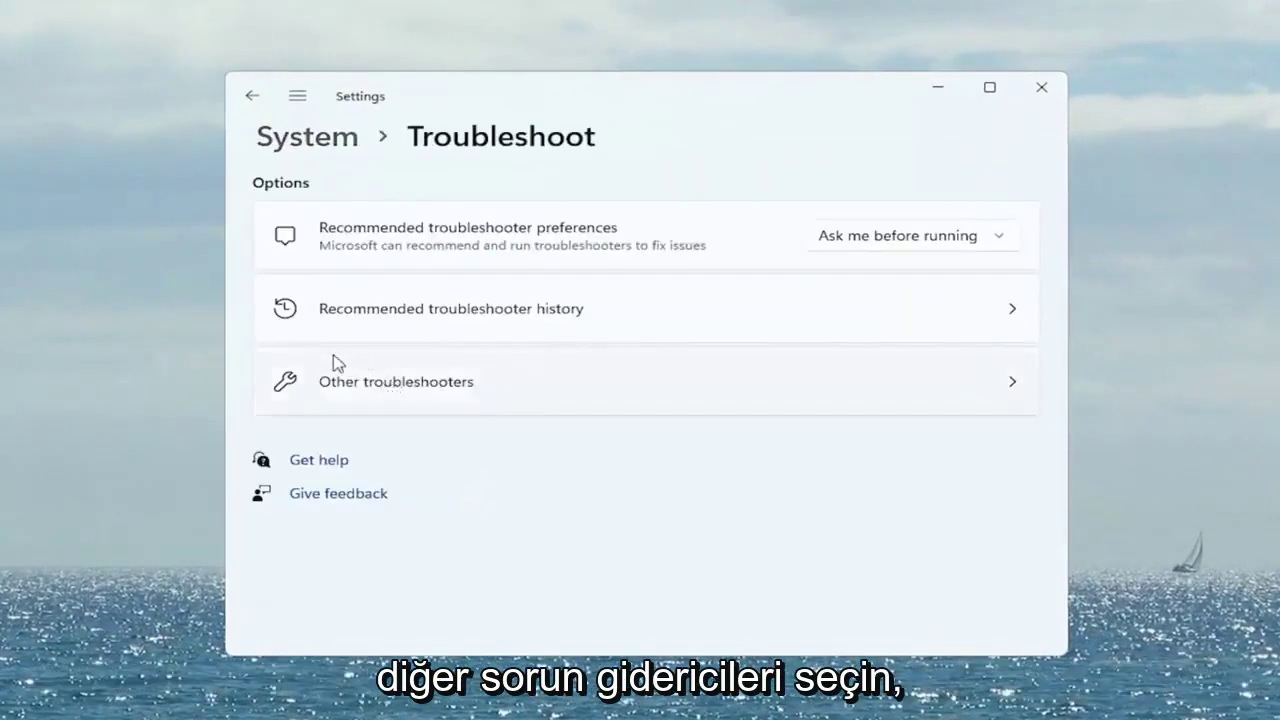
left_click(449, 397)
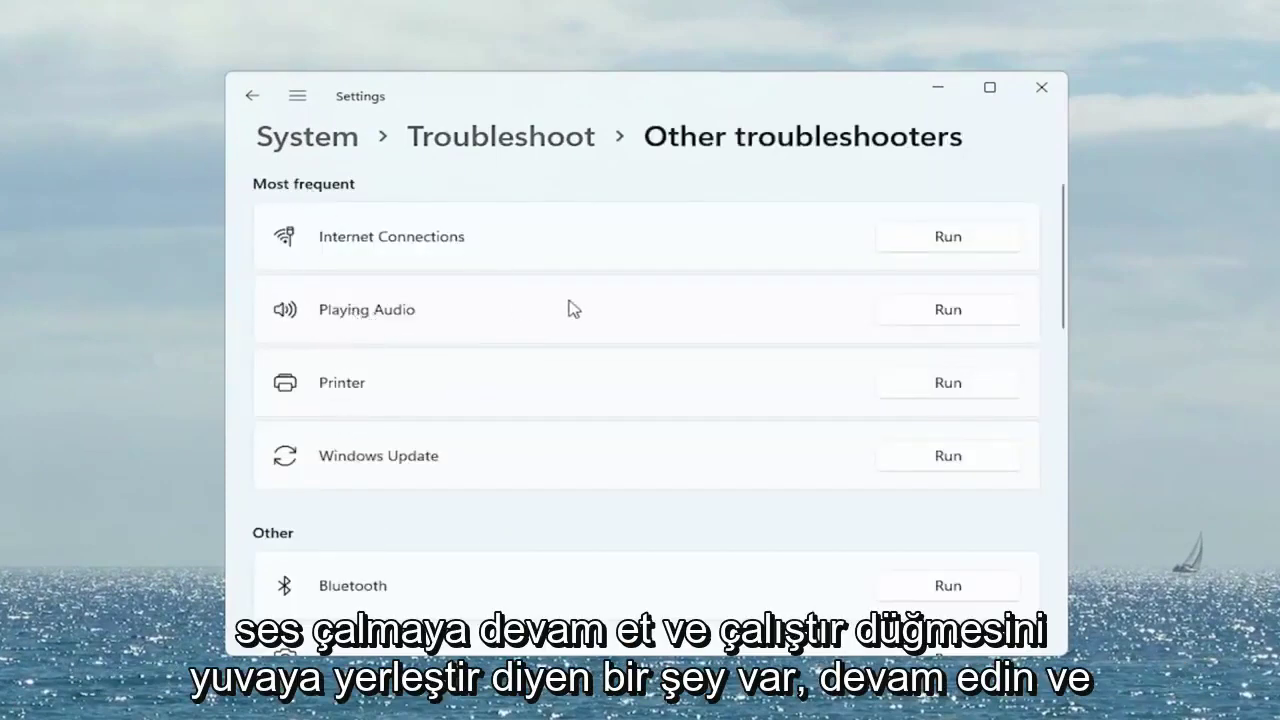
Run the Playing Audio troubleshooter declining Audio Enhancements, finish it, and close Settings.
left_click(950, 311)
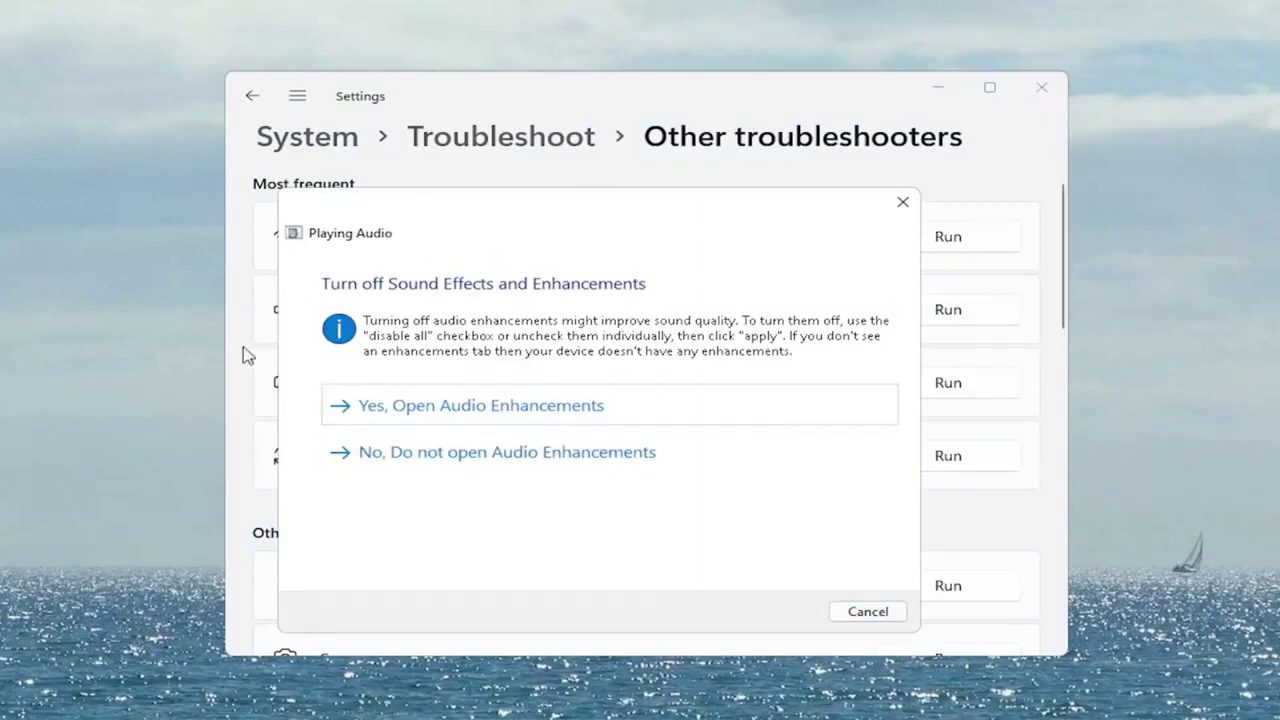
left_click(451, 462)
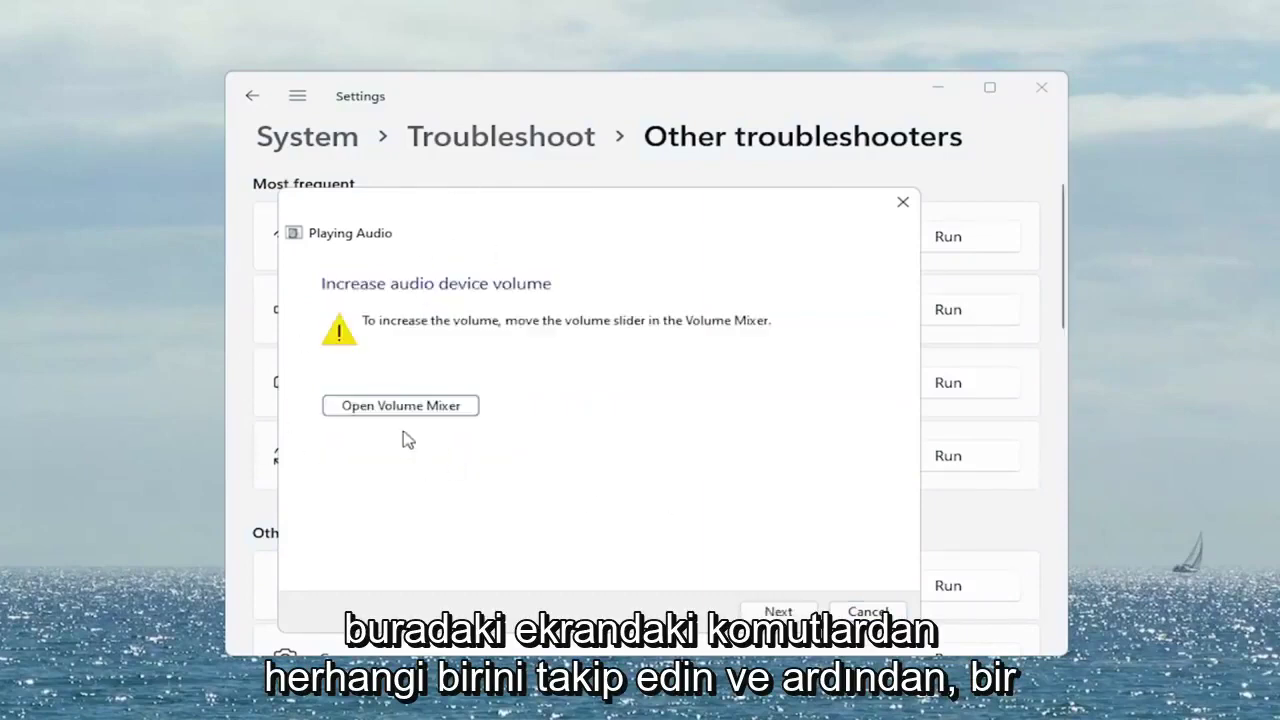
left_click(777, 611)
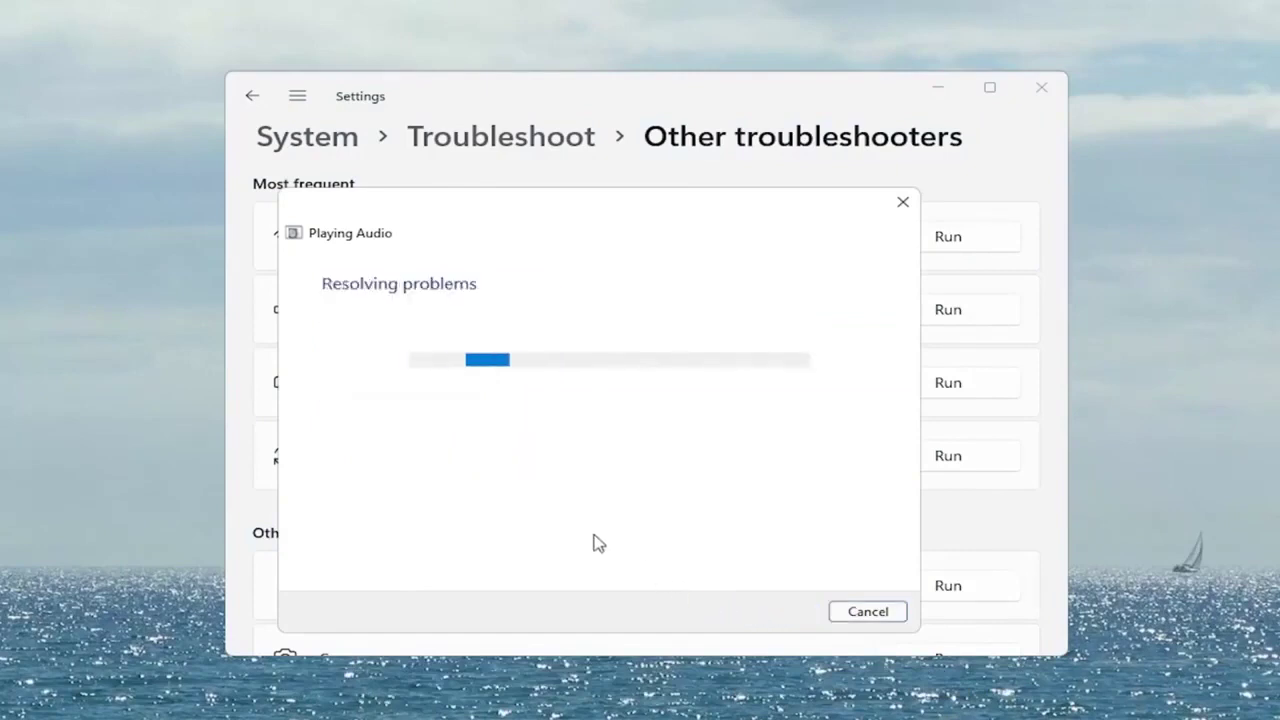
left_click(869, 614)
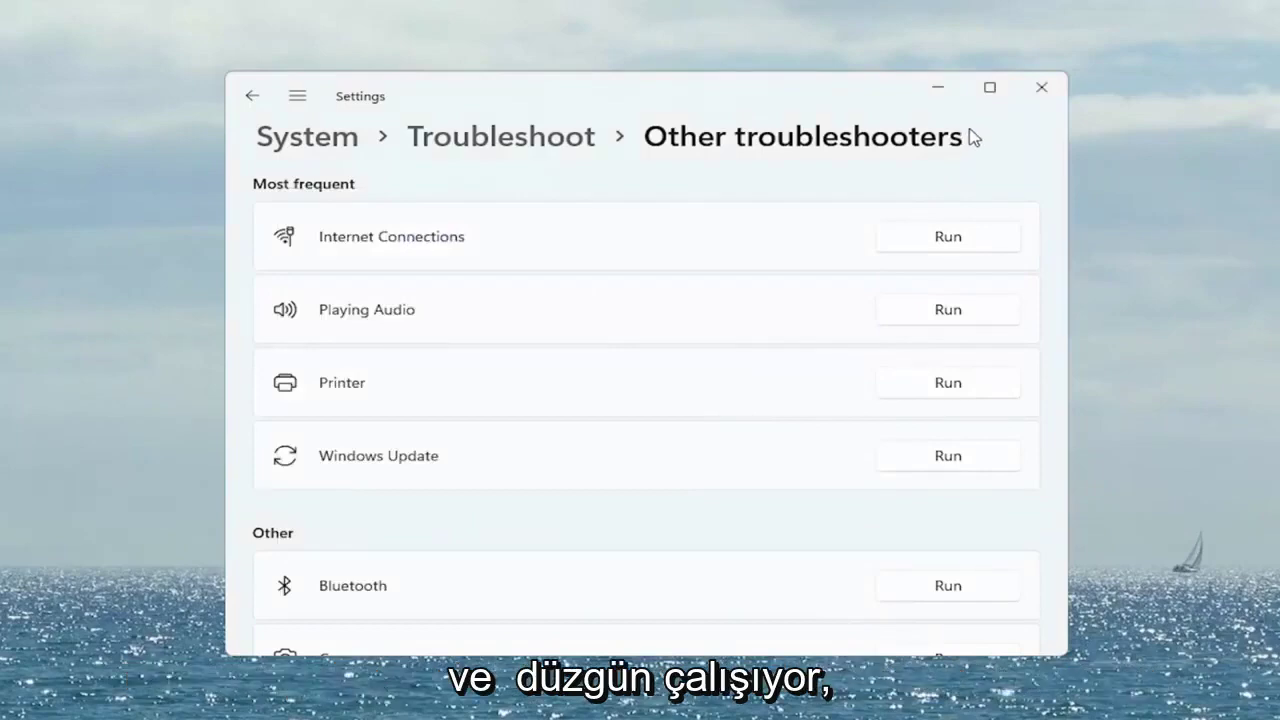
left_click(1043, 92)
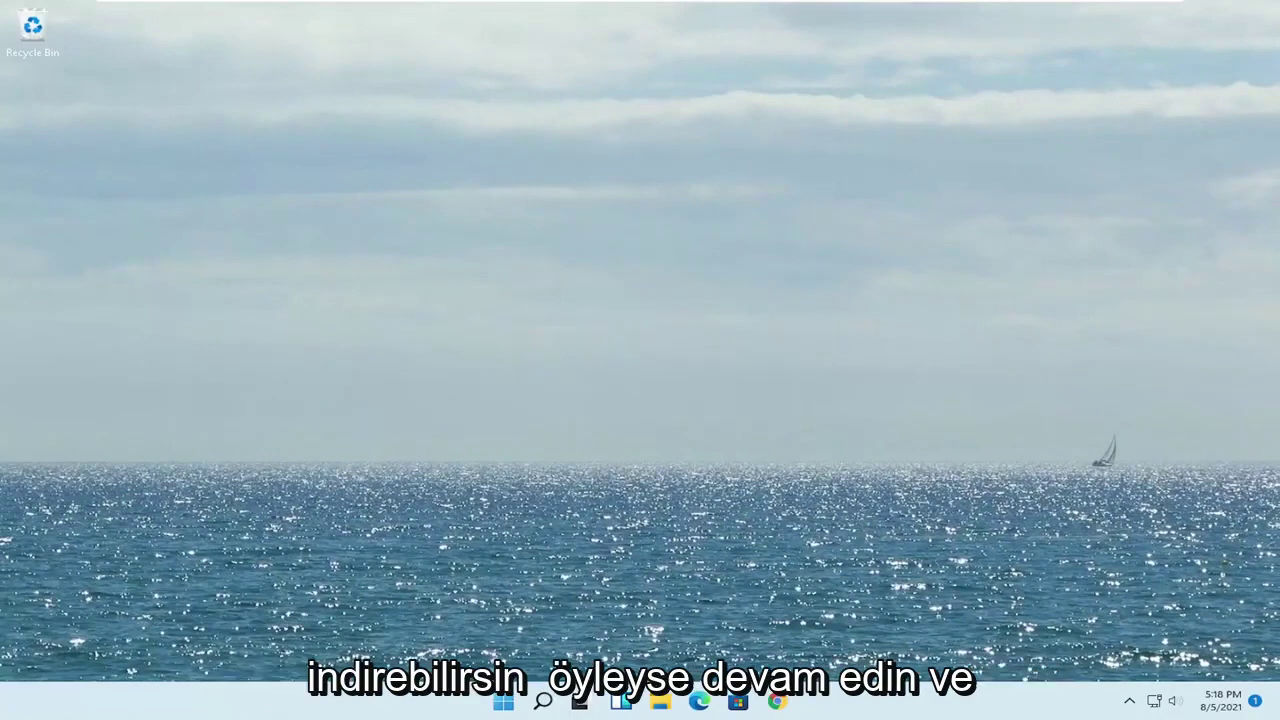
Search 'update' and open the Check for updates settings.
left_click(542, 702)
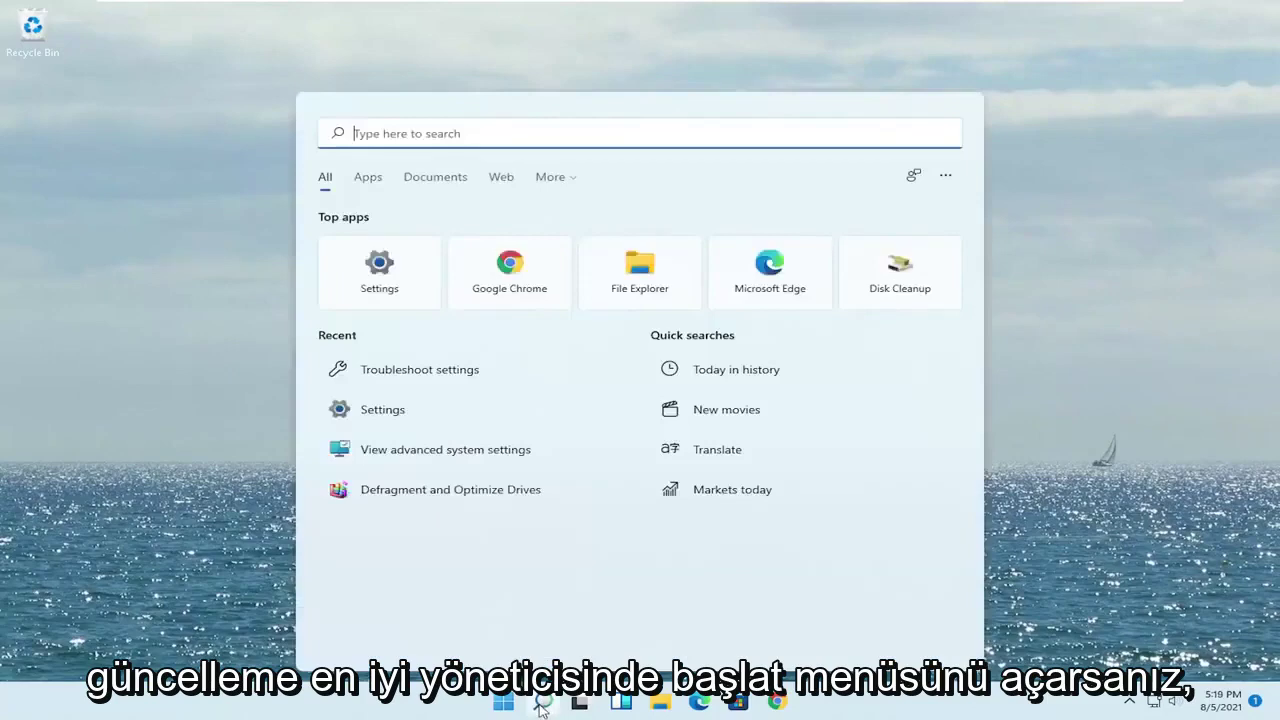
type("update")
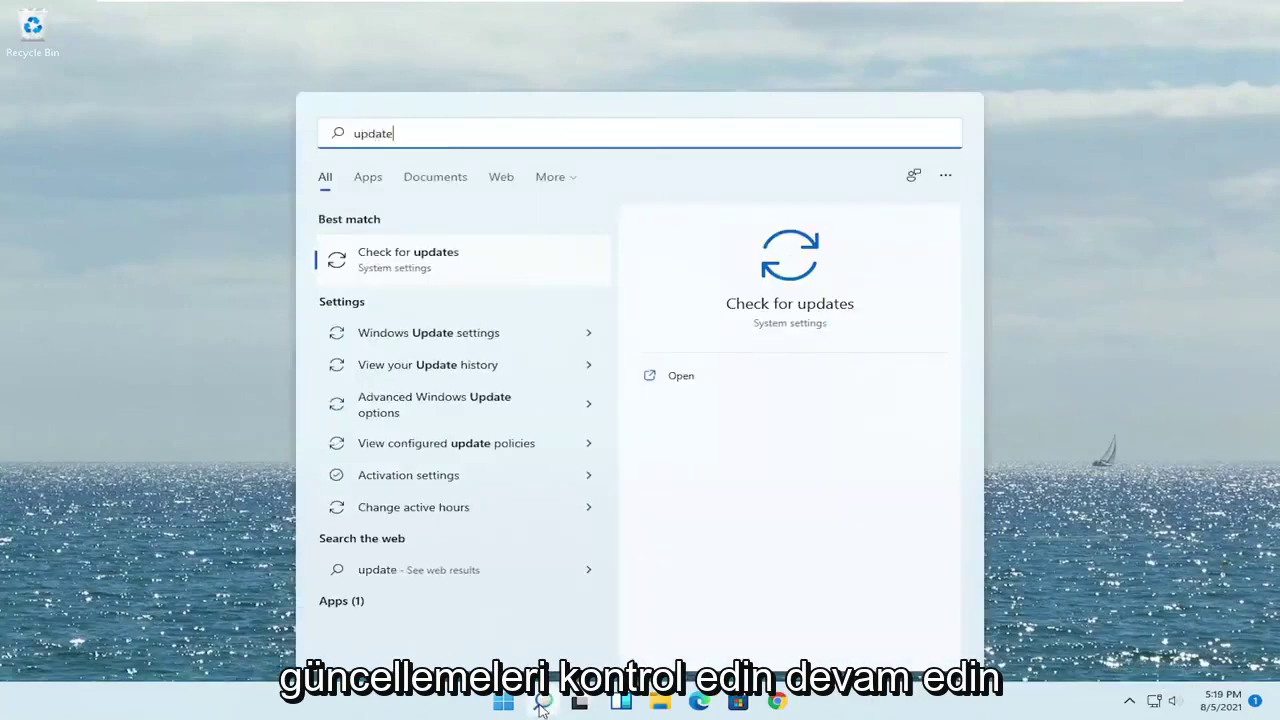
left_click(428, 266)
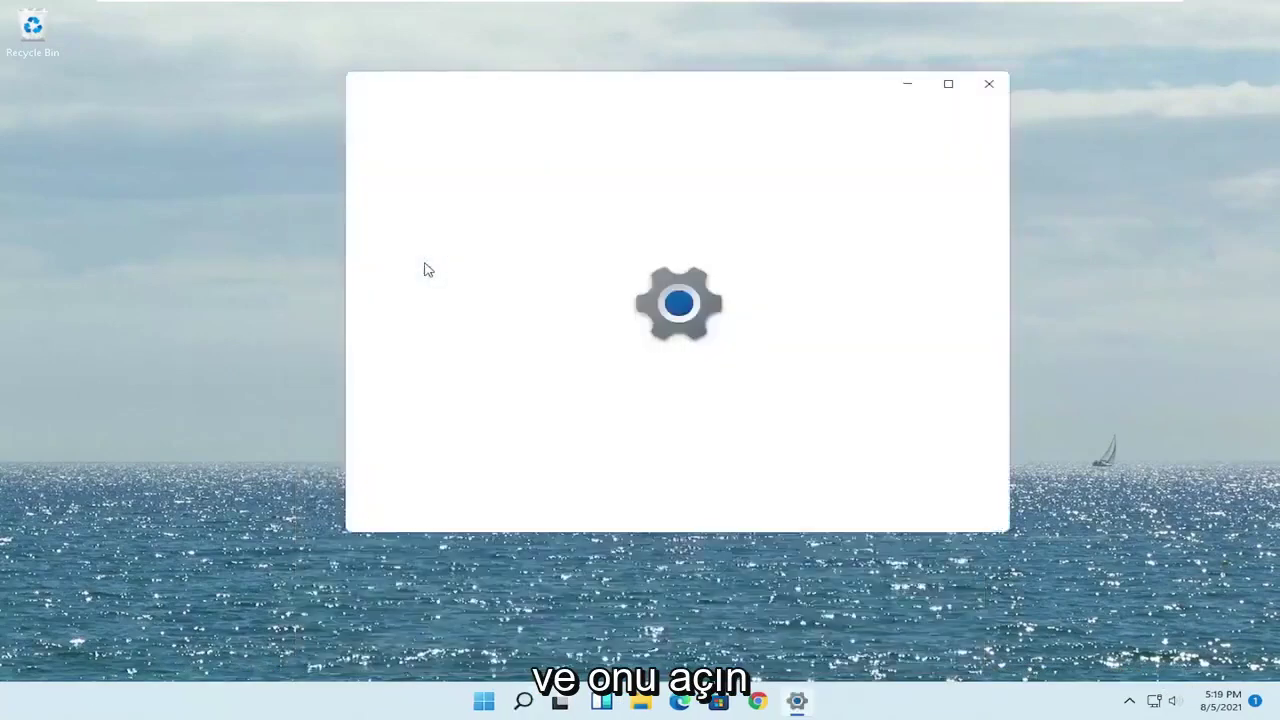